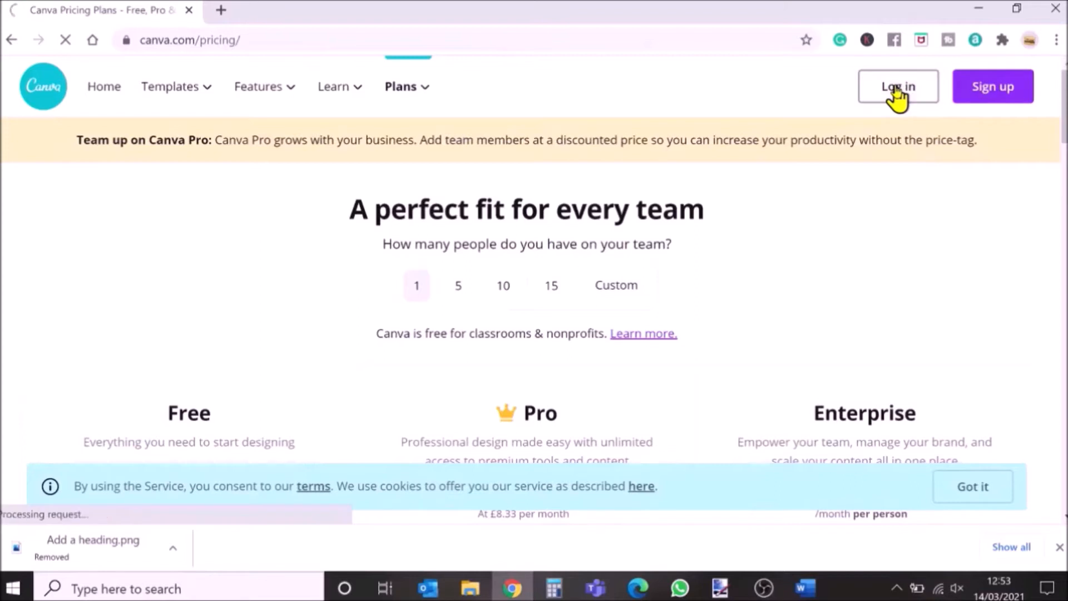
- Log in to Canva and open Amazon KDP's Paperback Cover Templates page through a Google search for "kdp template cover"
left_click(893, 89)
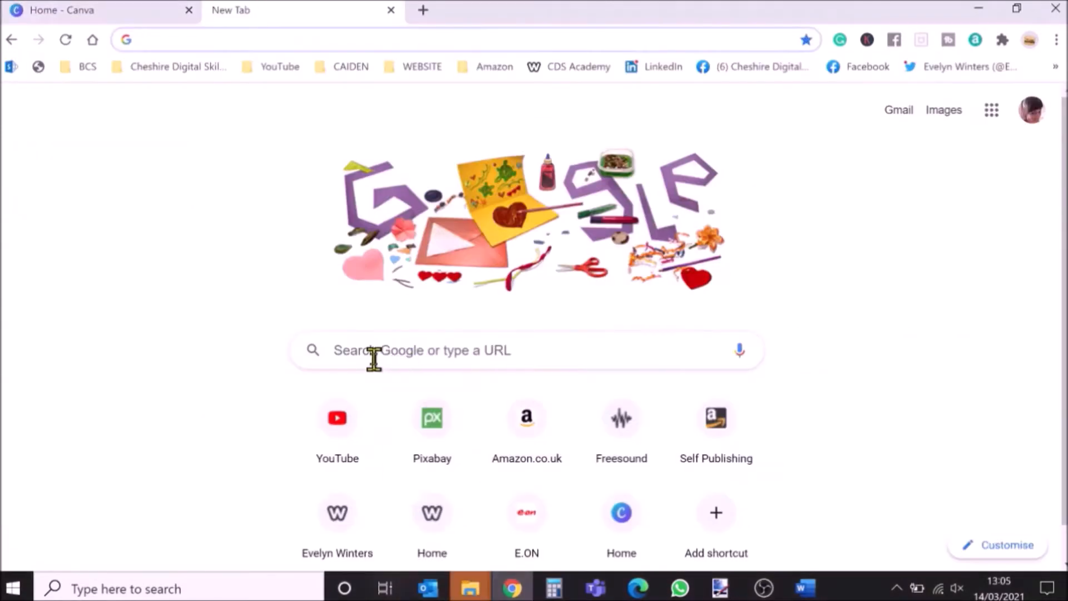
left_click(374, 356)
type("kdp template cover")
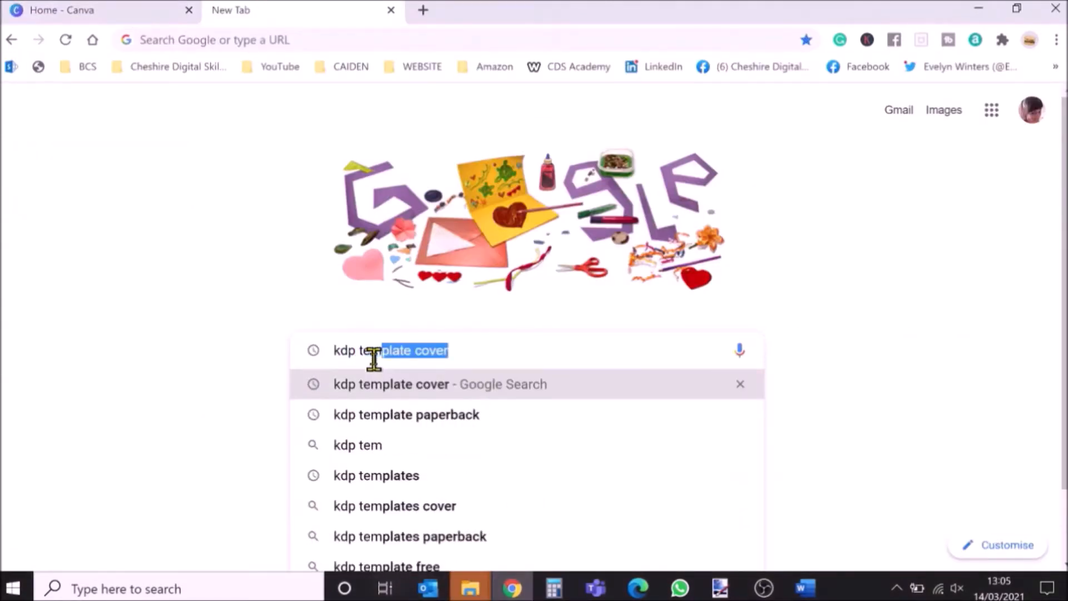
left_click(375, 380)
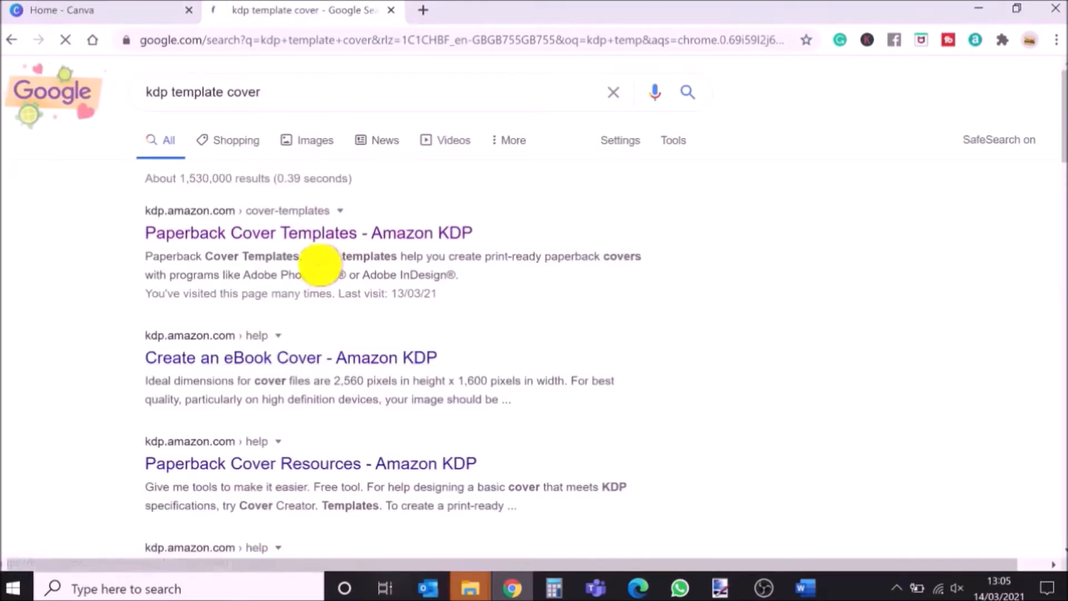
left_click(319, 243)
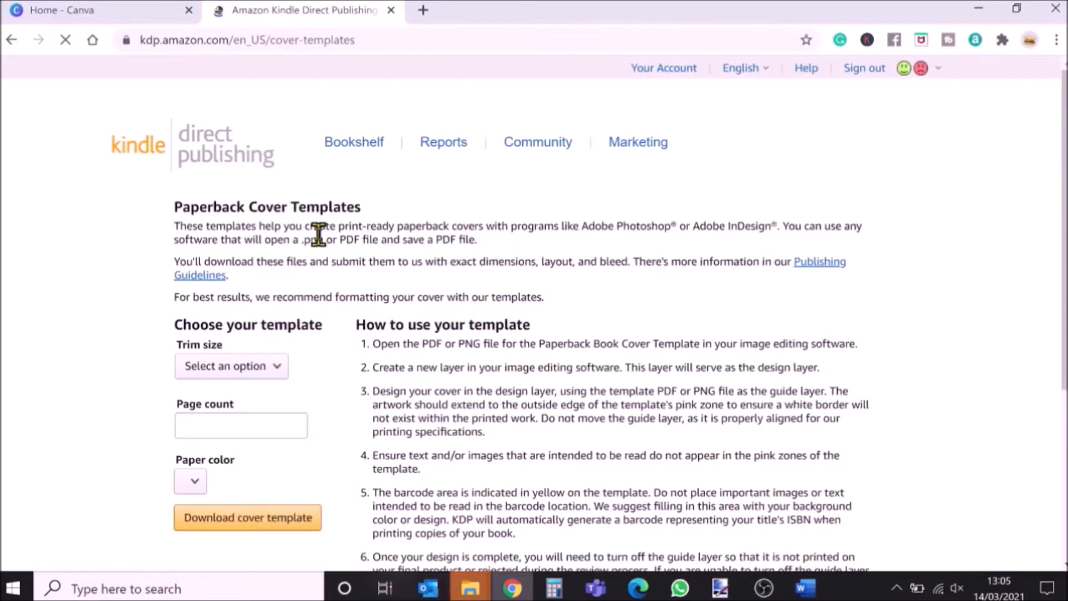
- Set the template's trim size to 5 x 8 in and its page count to 159, checking the manuscript's length in Word
left_click(278, 368)
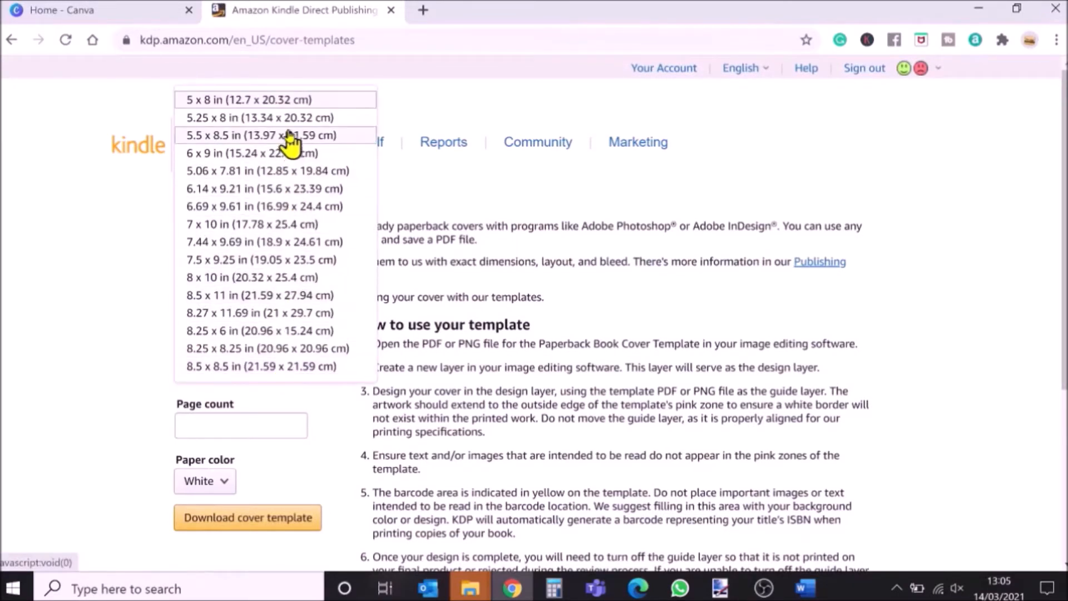
left_click(289, 102)
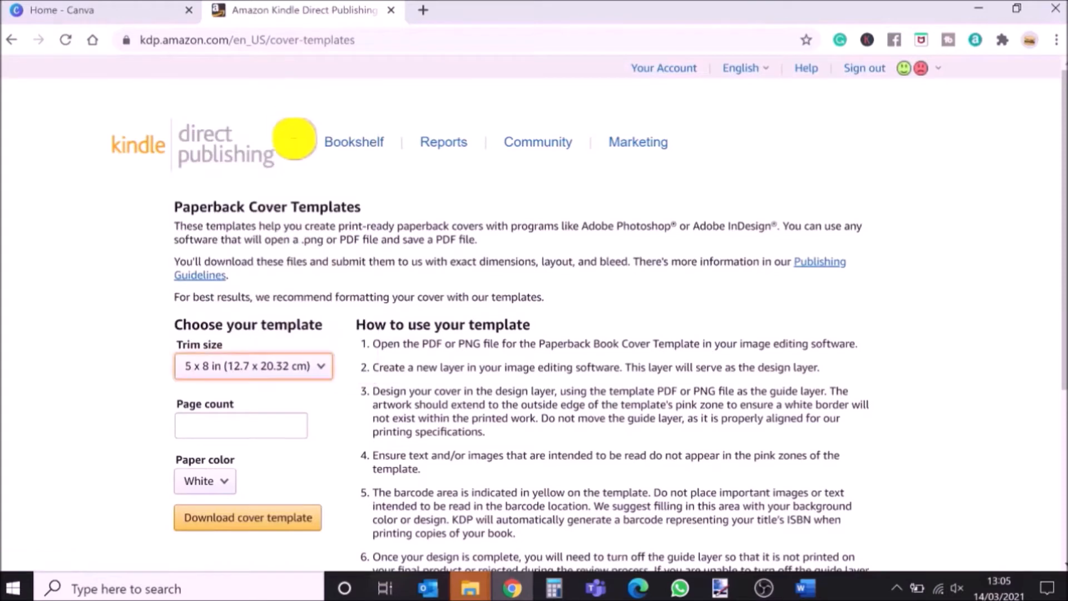
left_click(259, 419)
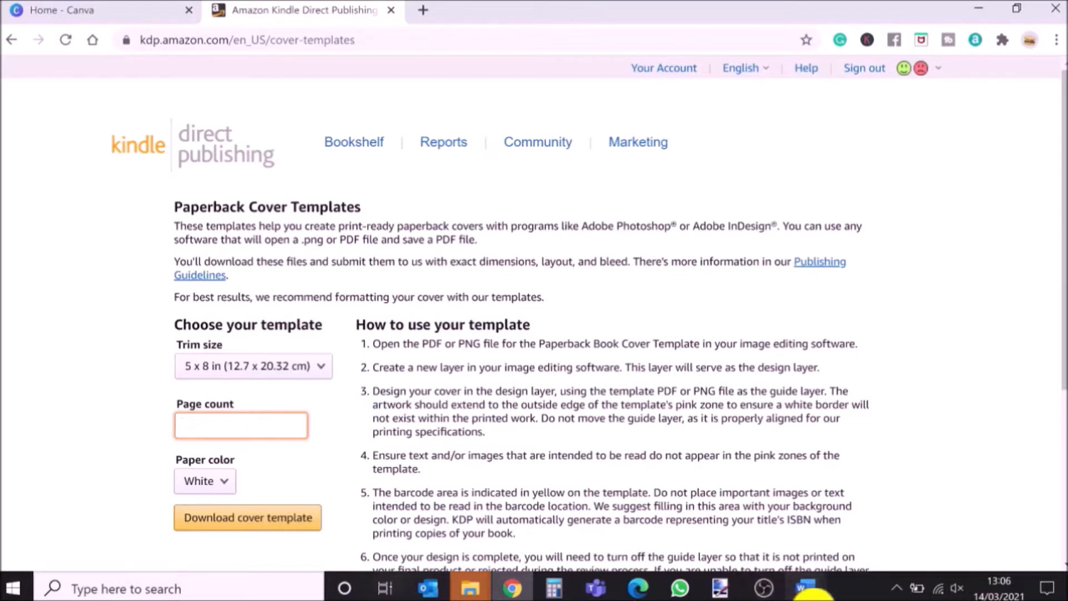
left_click(805, 588)
left_click(725, 551)
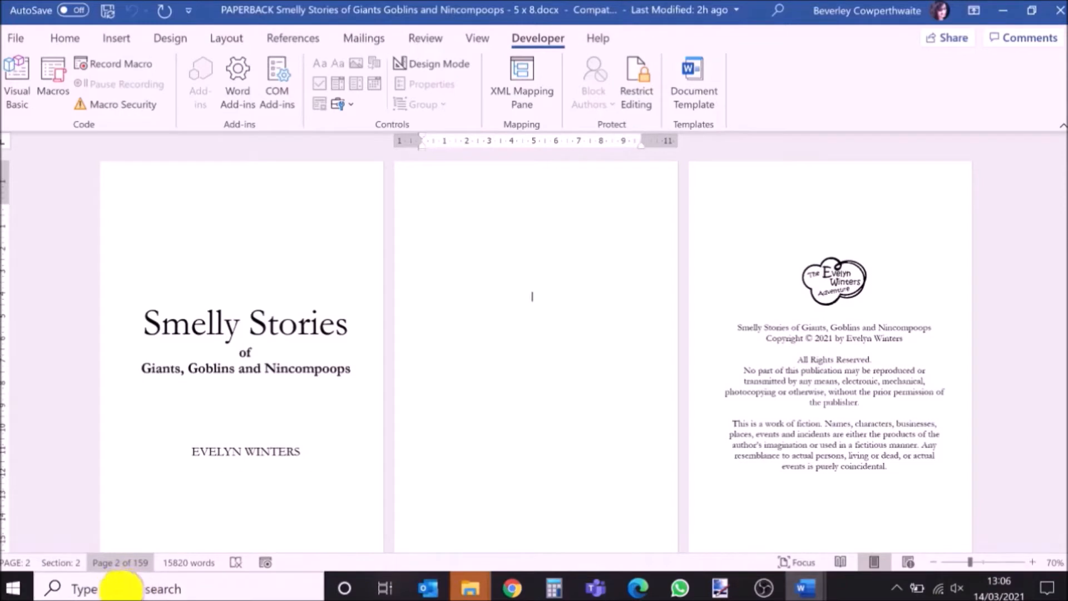
key("alt+Tab")
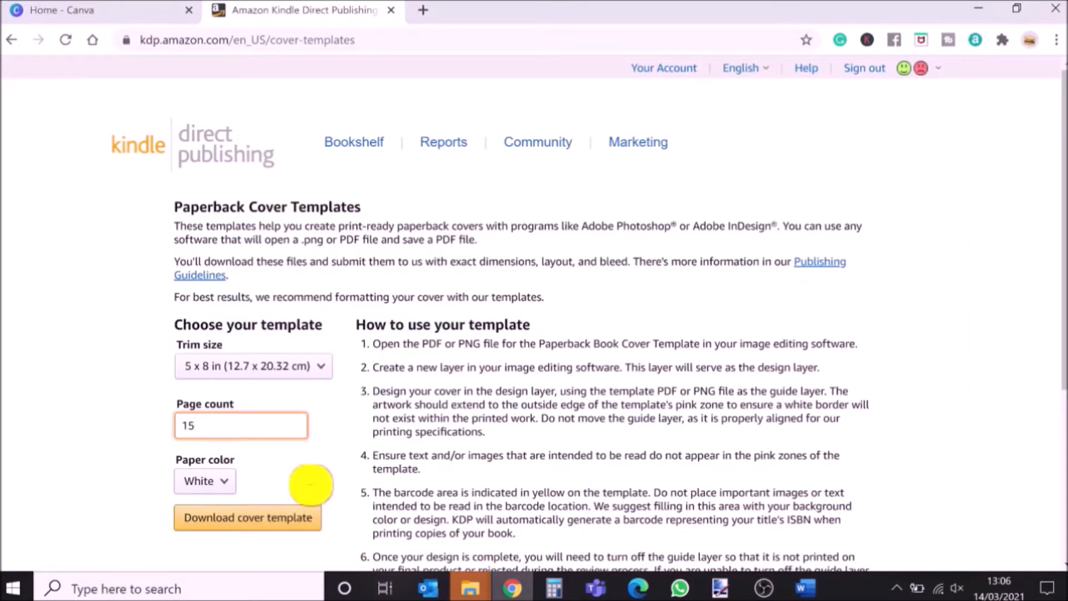
- Set the paper color to Cream and download the cover template
left_click(219, 482)
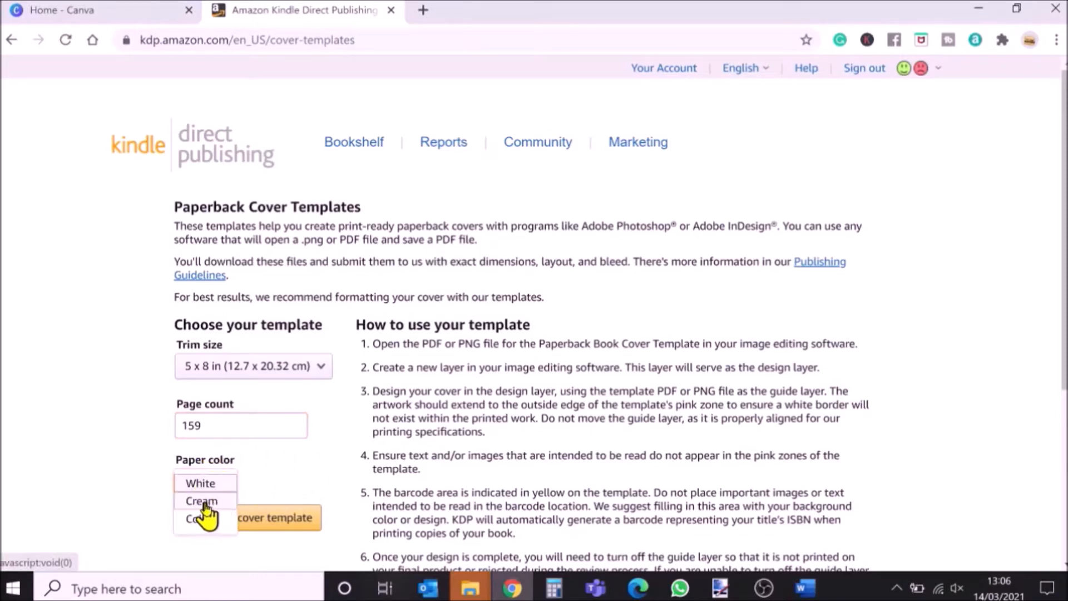
left_click(215, 501)
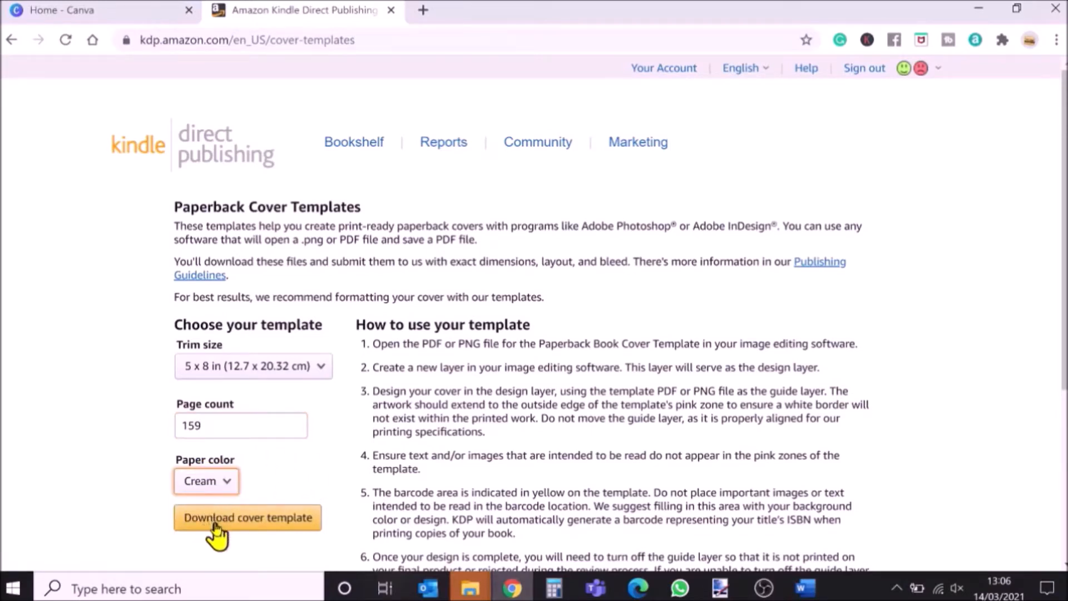
left_click(216, 526)
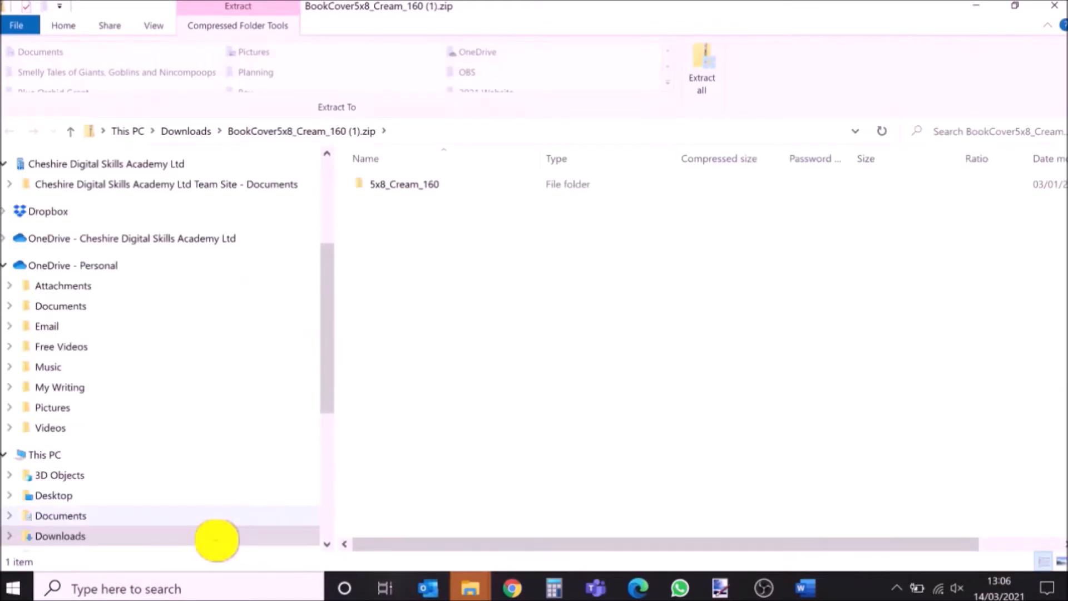
- Open the 5x8_Cream_160 folder inside the downloaded zip and view the template image 5x8_Cream_160.png
left_click(401, 199)
double_click(400, 192)
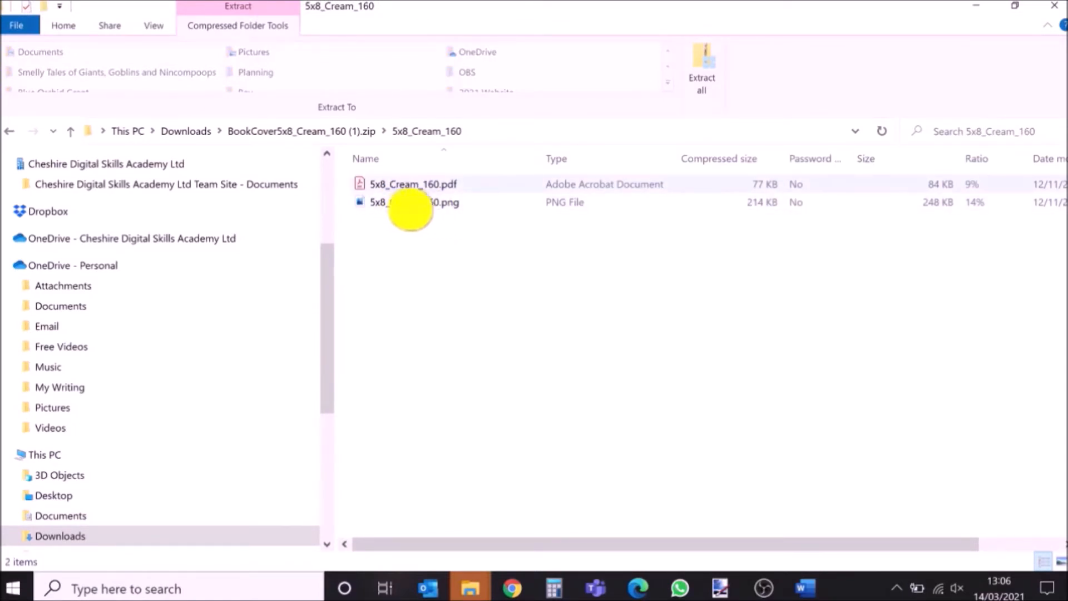
left_click(412, 207)
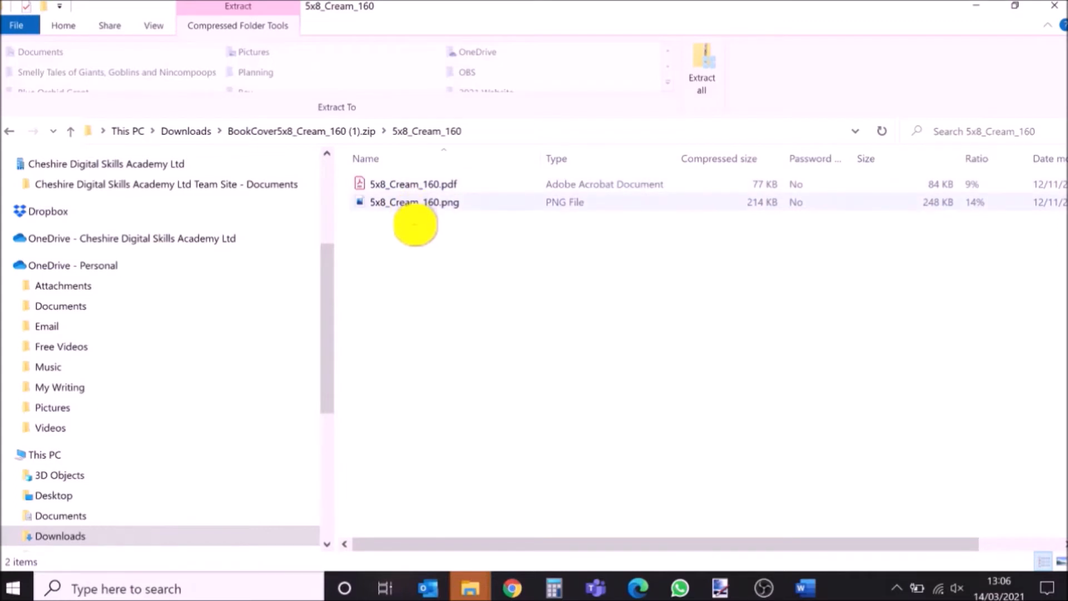
double_click(415, 224)
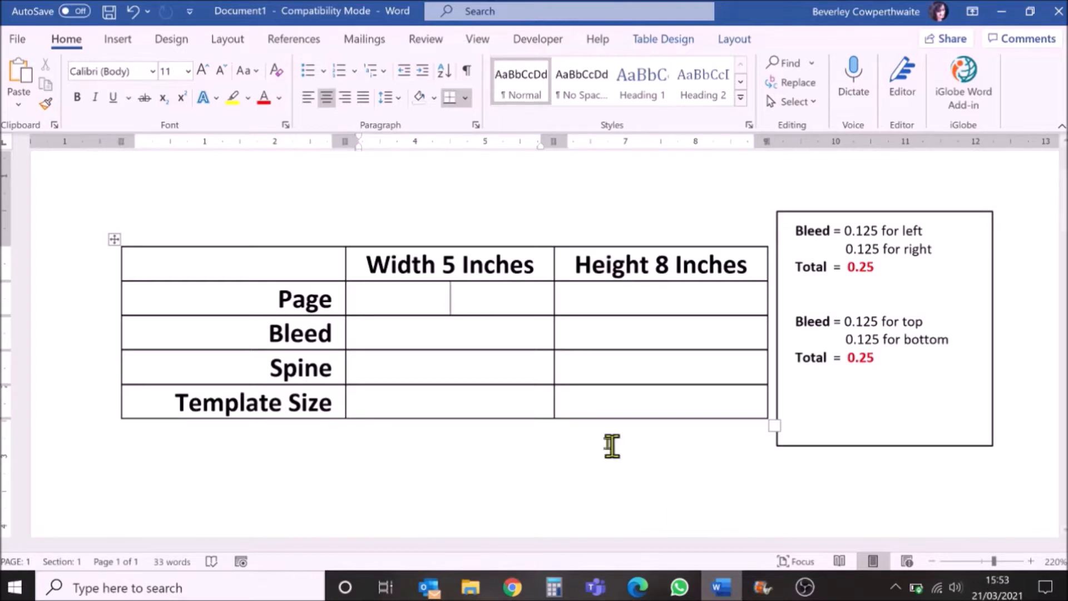
- In the Word sizing table's width column, enter 10 for Page and the combined left and right bleed of 0.25
left_click(475, 292)
type("10")
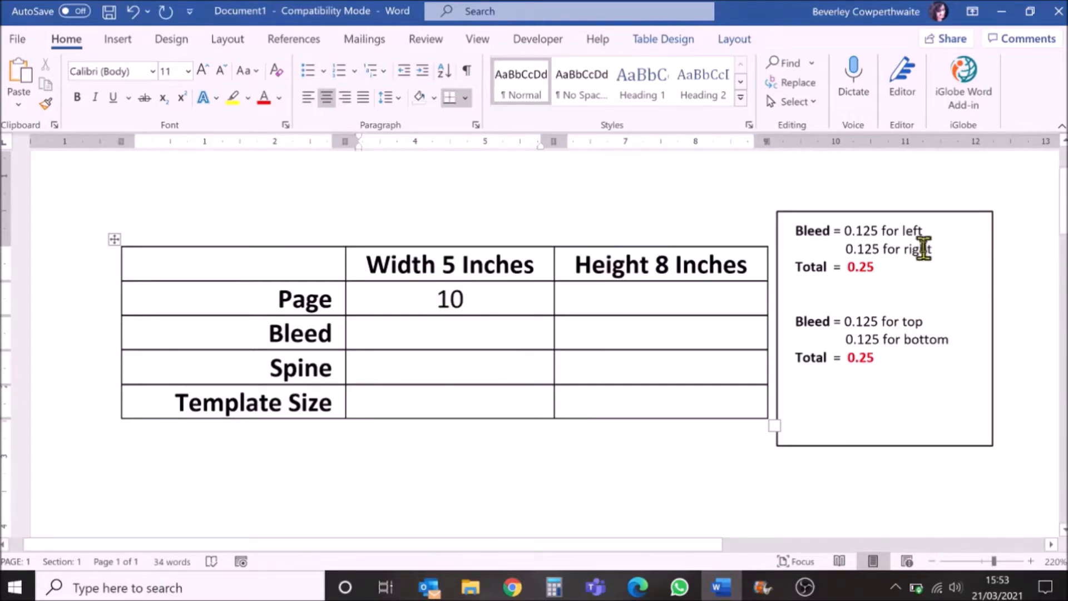
left_click_drag(924, 229, 847, 230)
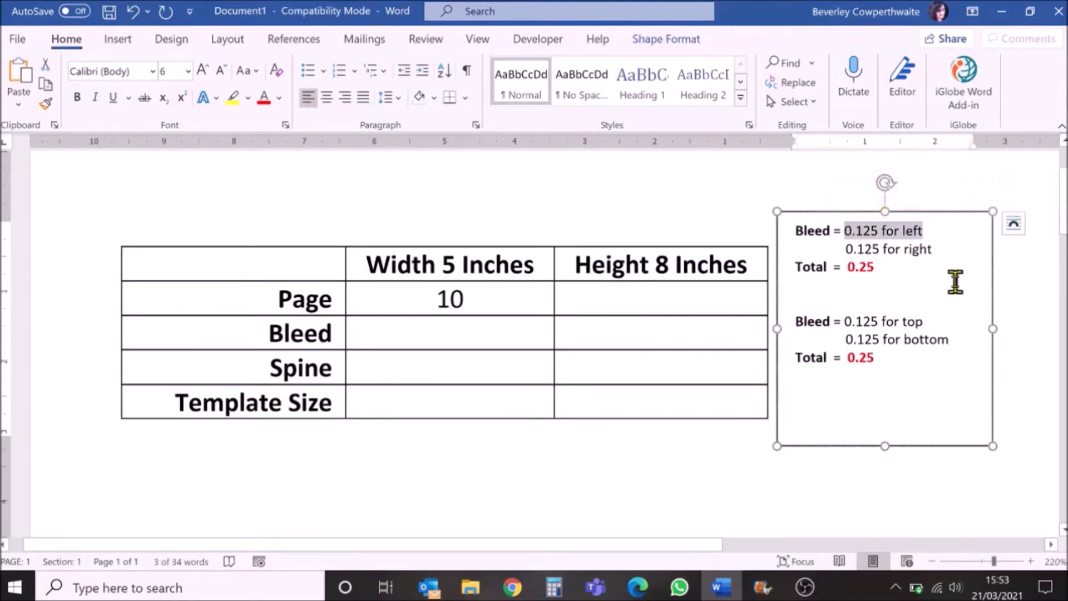
left_click_drag(941, 249, 847, 249)
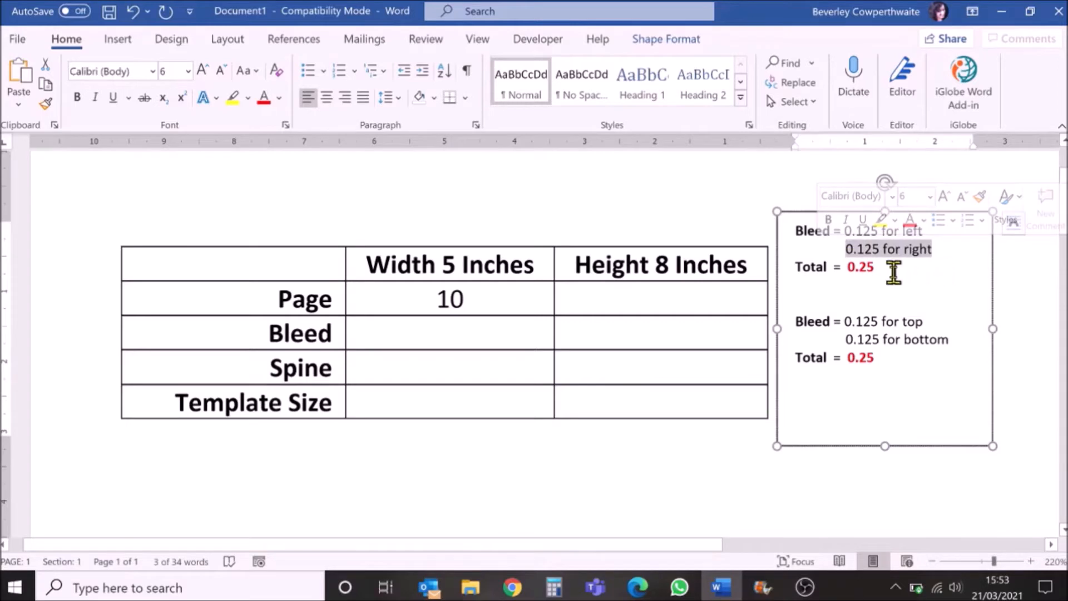
left_click_drag(887, 268, 846, 268)
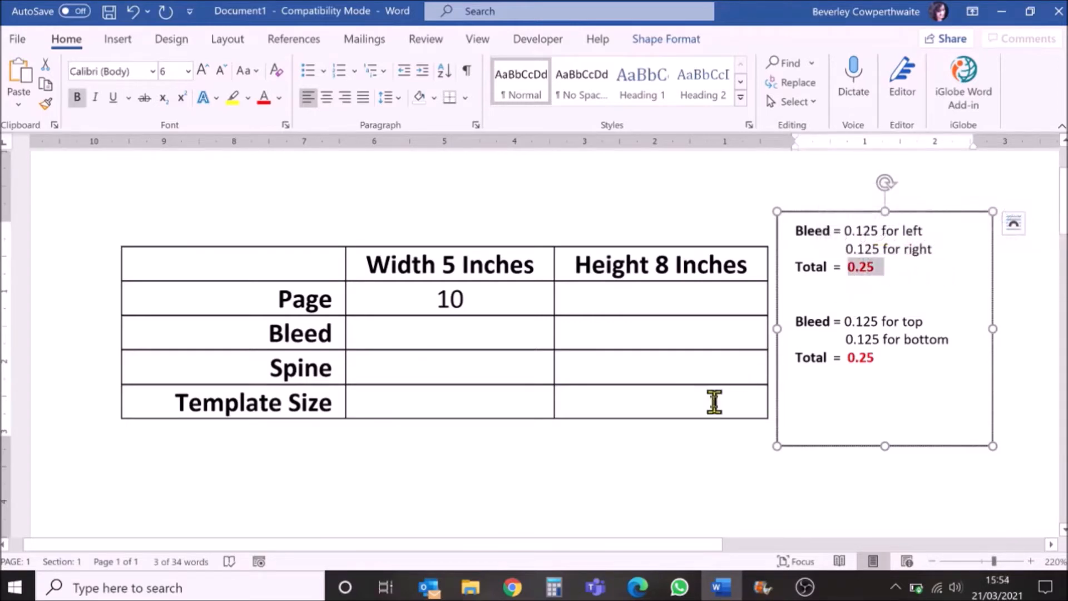
left_click(460, 332)
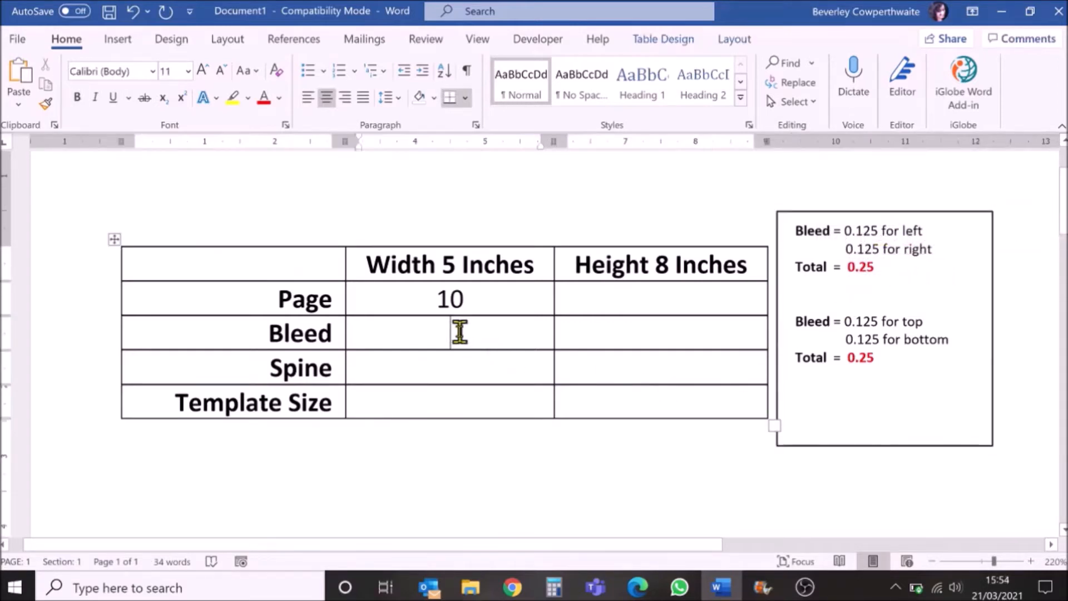
type("0.25")
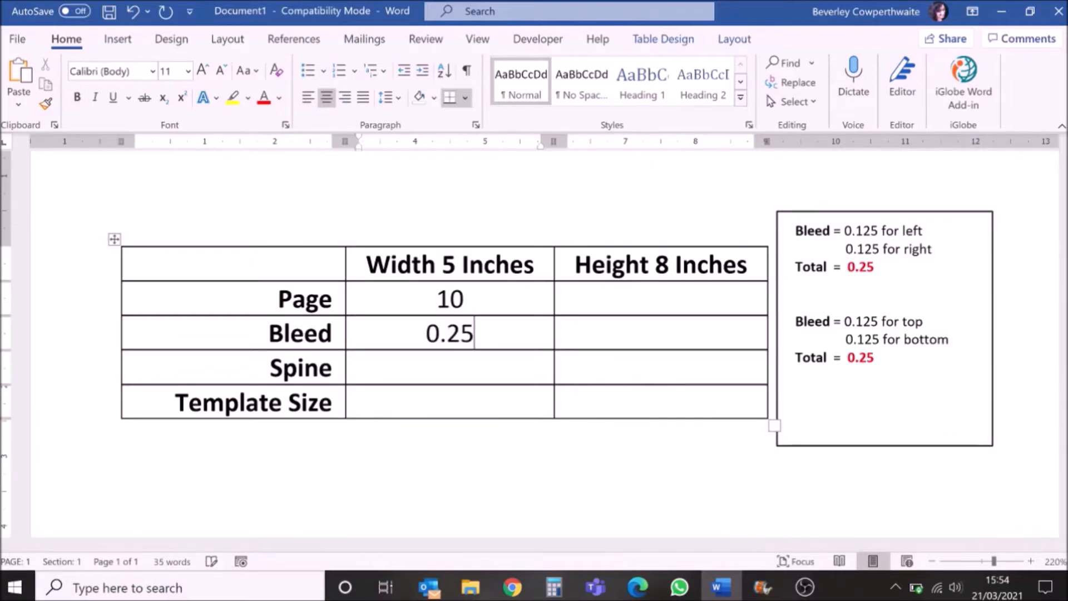
- Complete the width column with 0.4 for Spine and 10.65 for Template Size
left_click(460, 370)
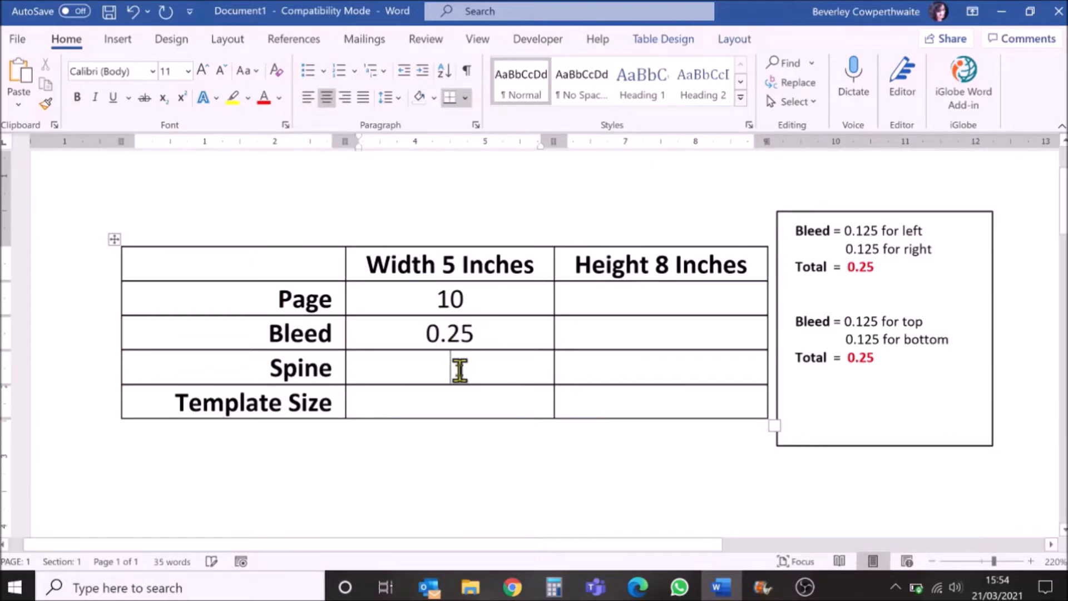
type("0.4")
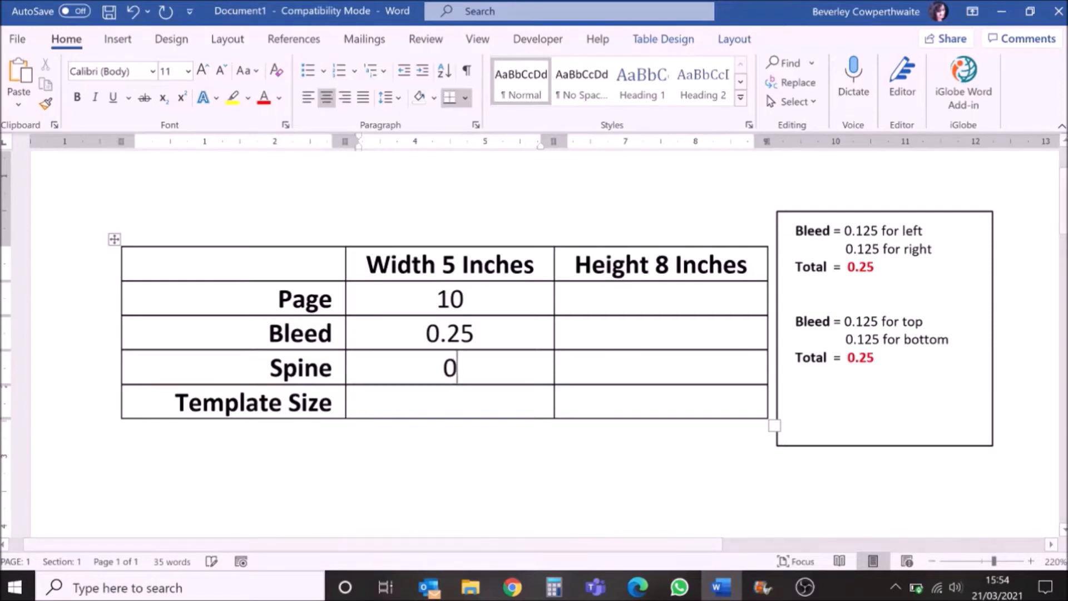
left_click(468, 408)
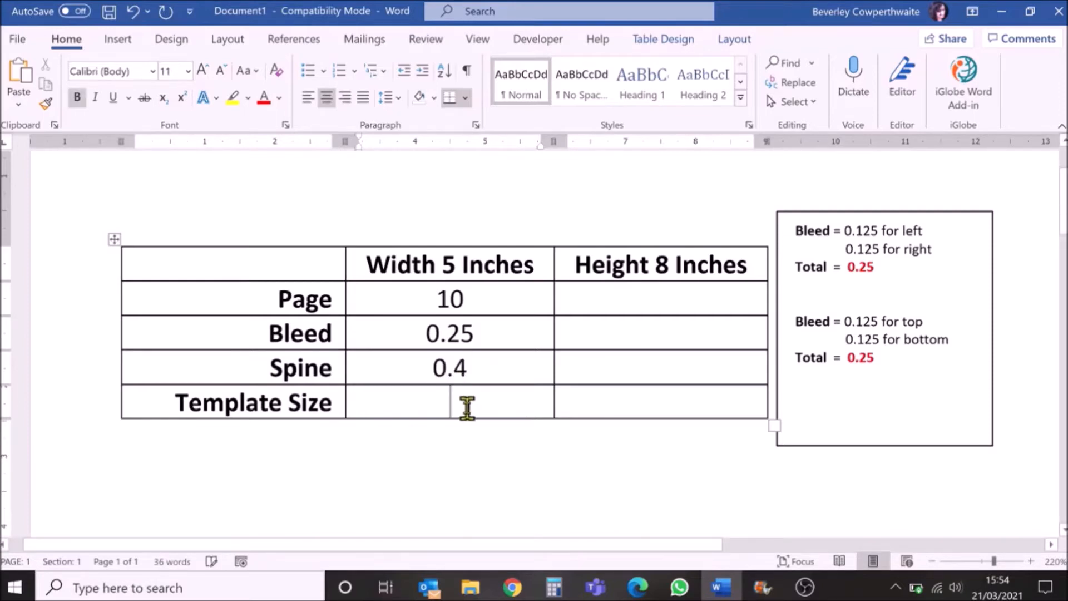
type("10.65")
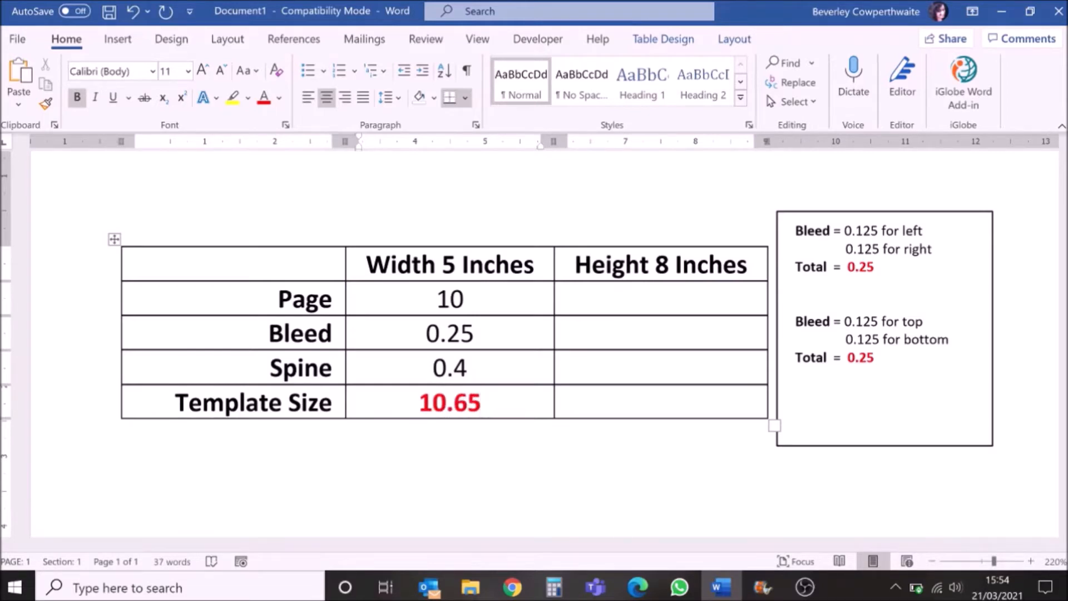
- In the height column, enter 8 for Page and the combined top and bottom bleed of 0.25
left_click(675, 301)
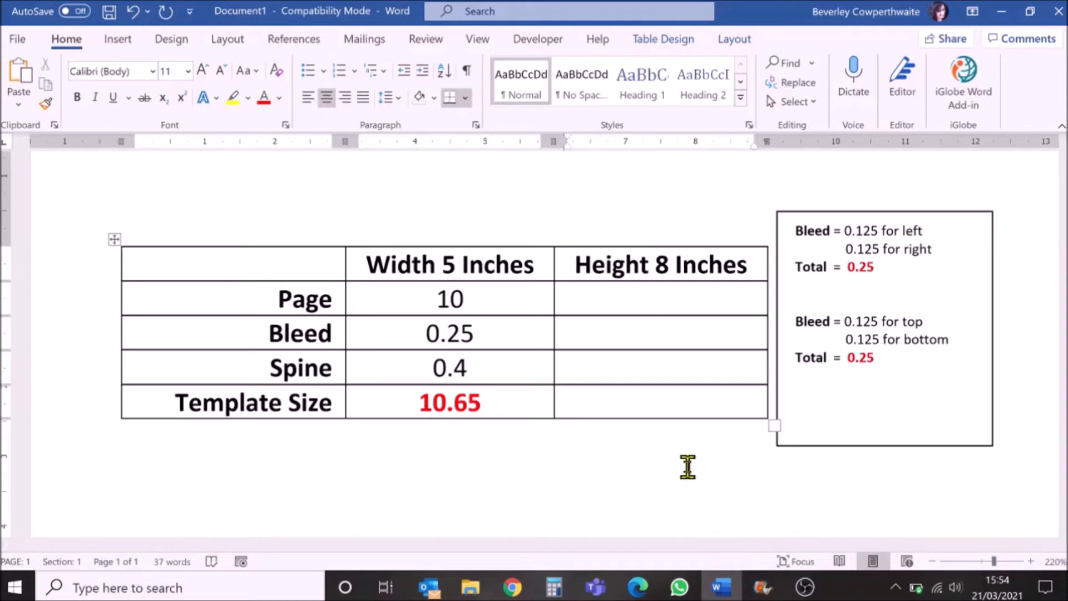
type("8")
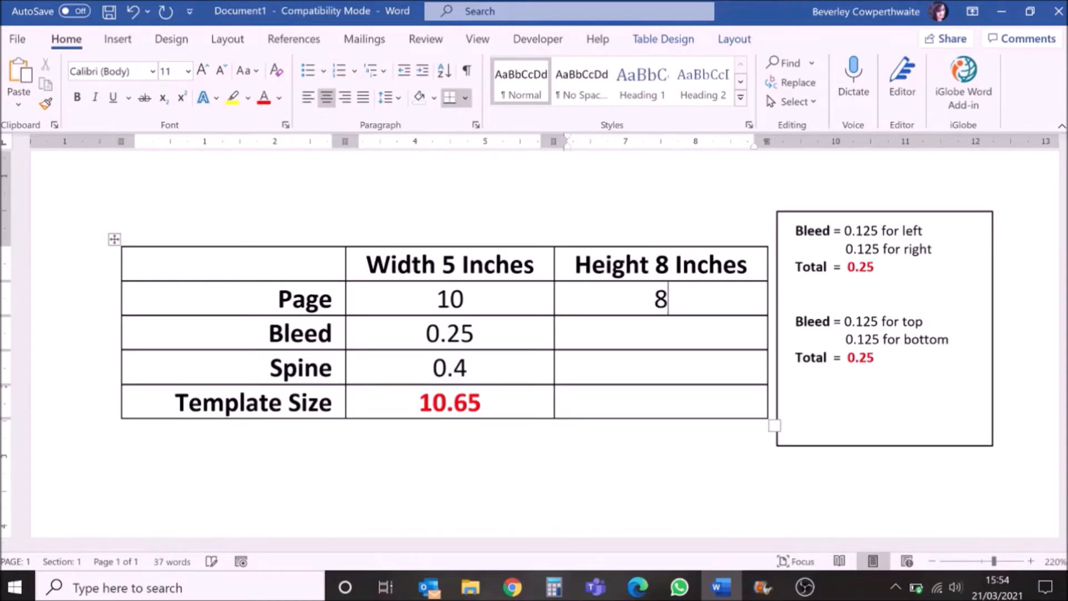
left_click(680, 327)
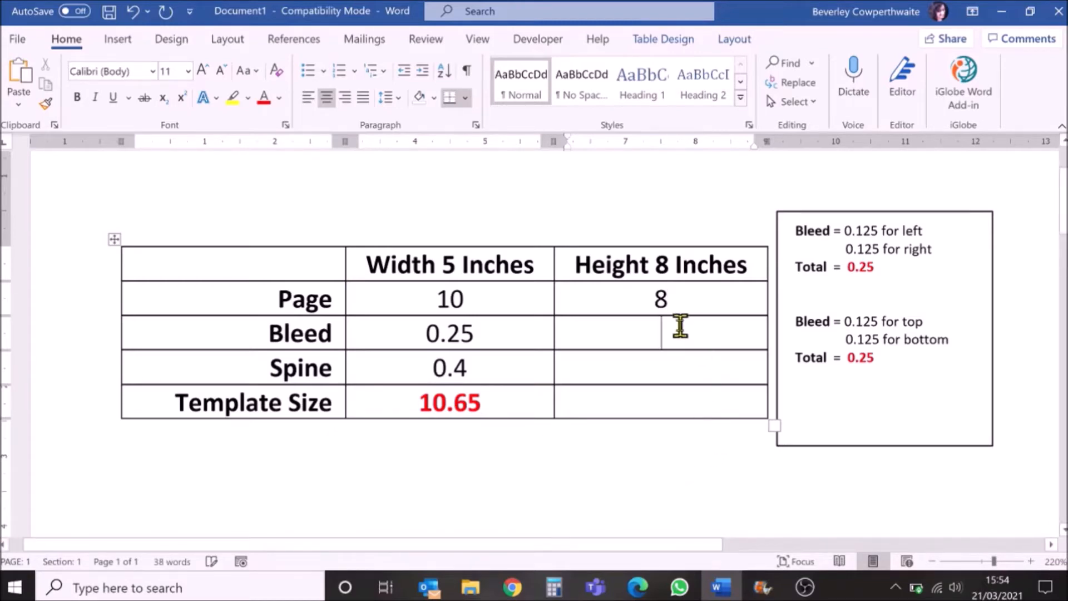
left_click_drag(930, 322, 848, 321)
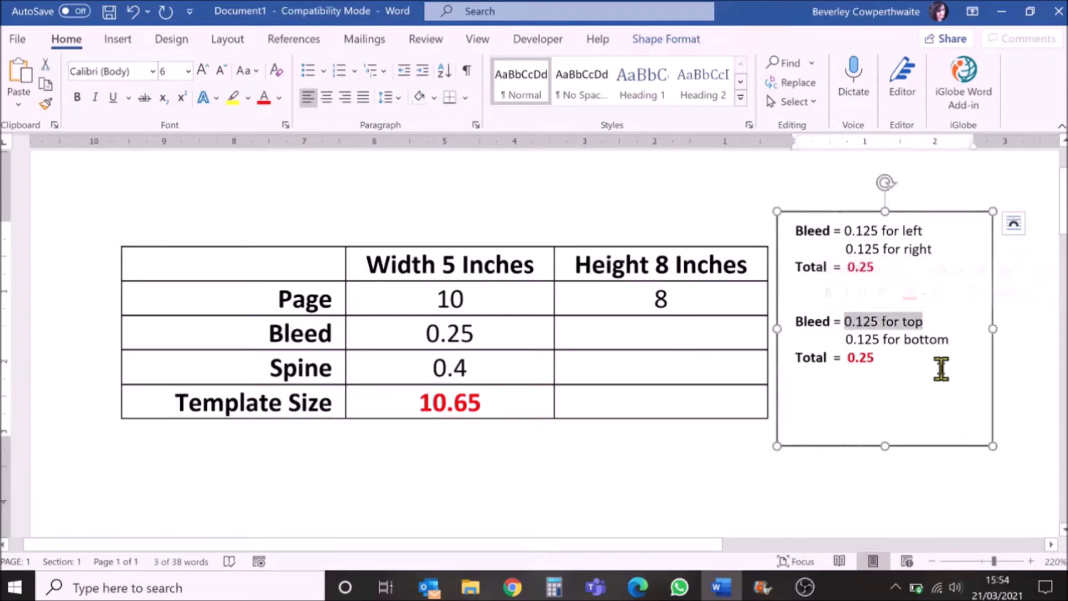
left_click_drag(949, 340, 844, 340)
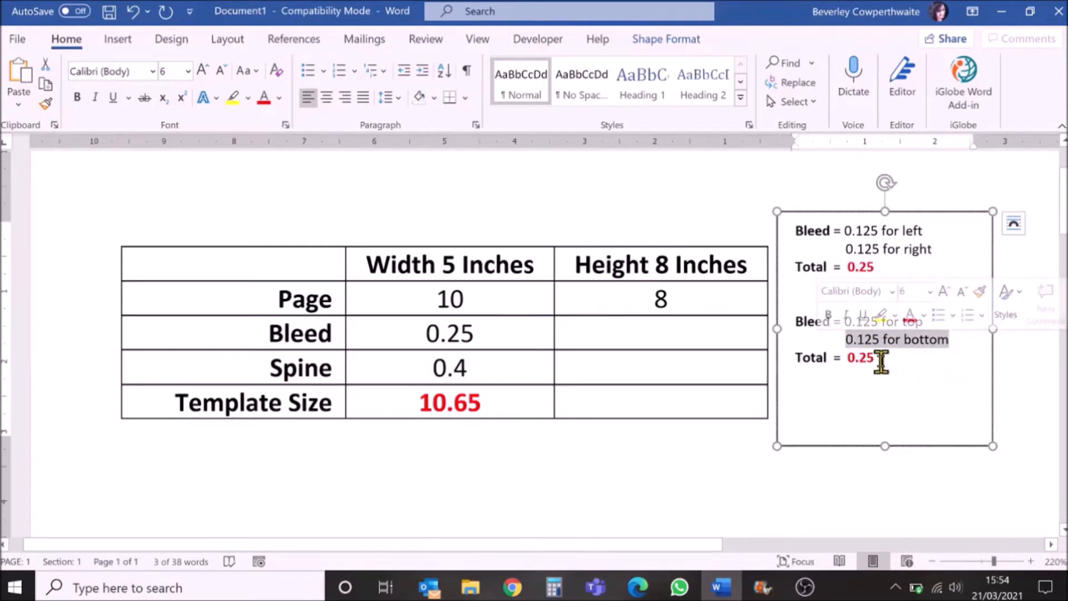
double_click(852, 359)
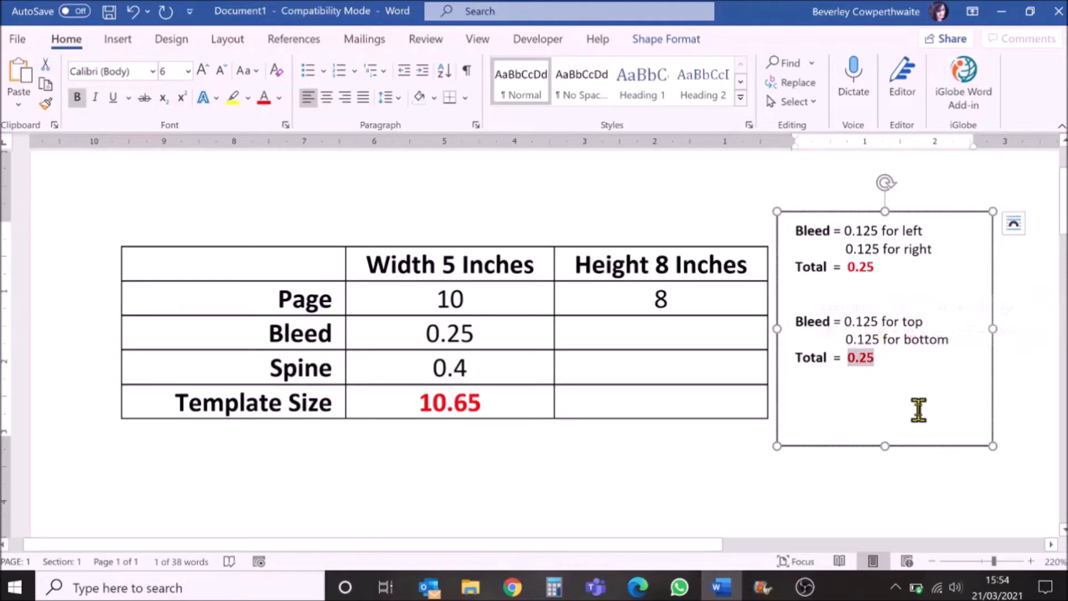
left_click(651, 331)
type("0.25")
- Complete the sizing table's height column with 0 for Spine and 8.25 for Template Size
left_click(676, 368)
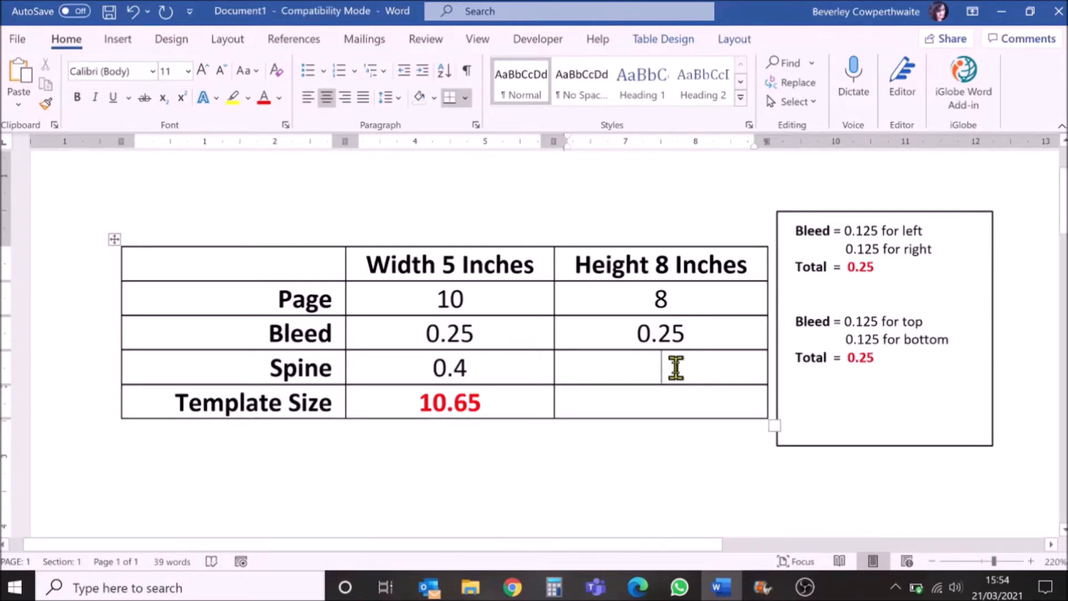
type("0")
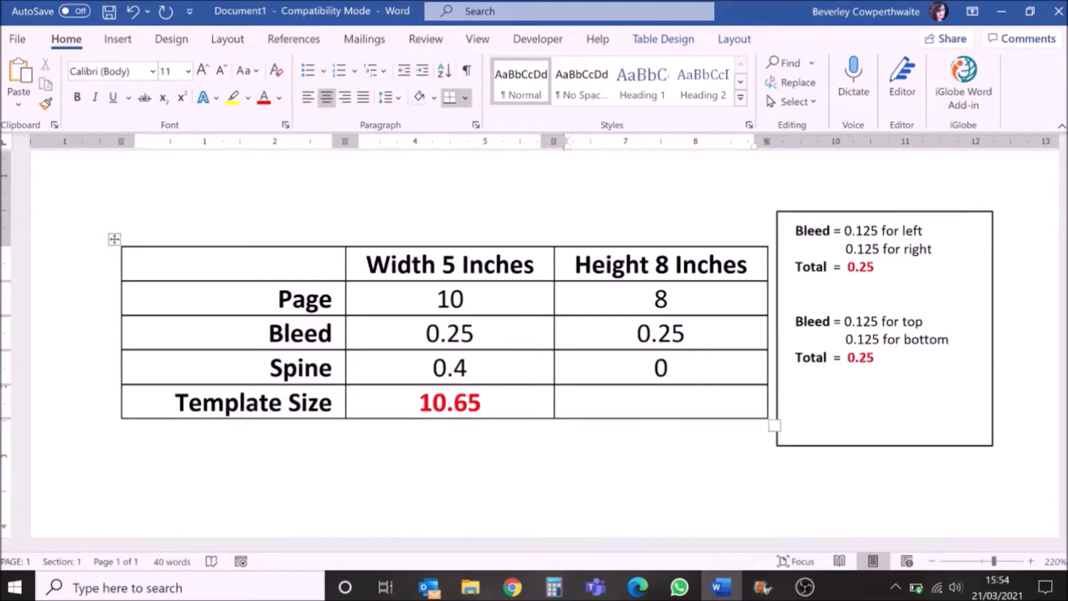
left_click(676, 396)
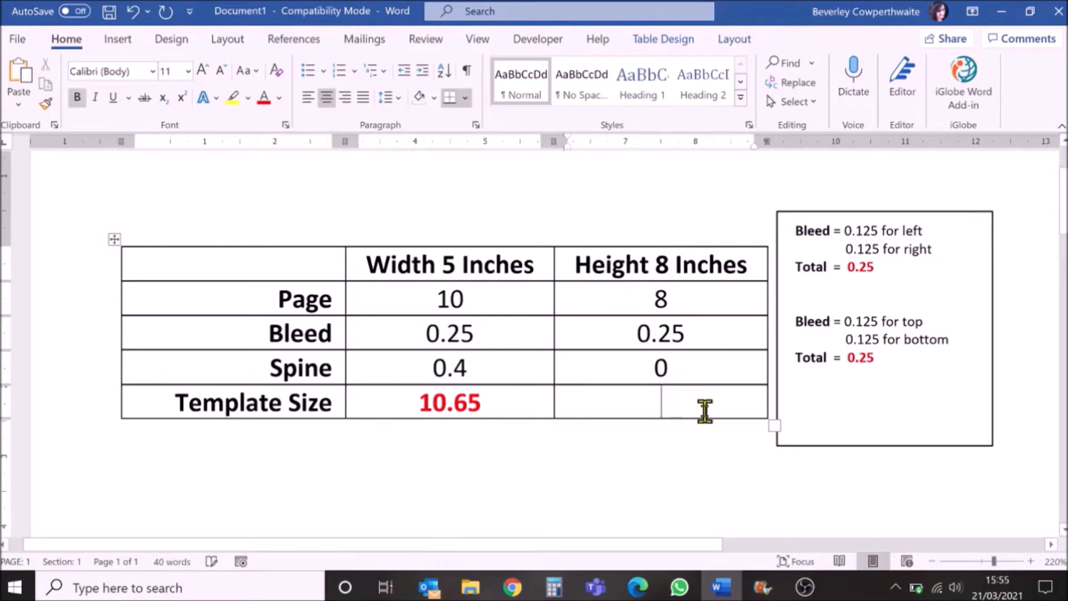
type("8.")
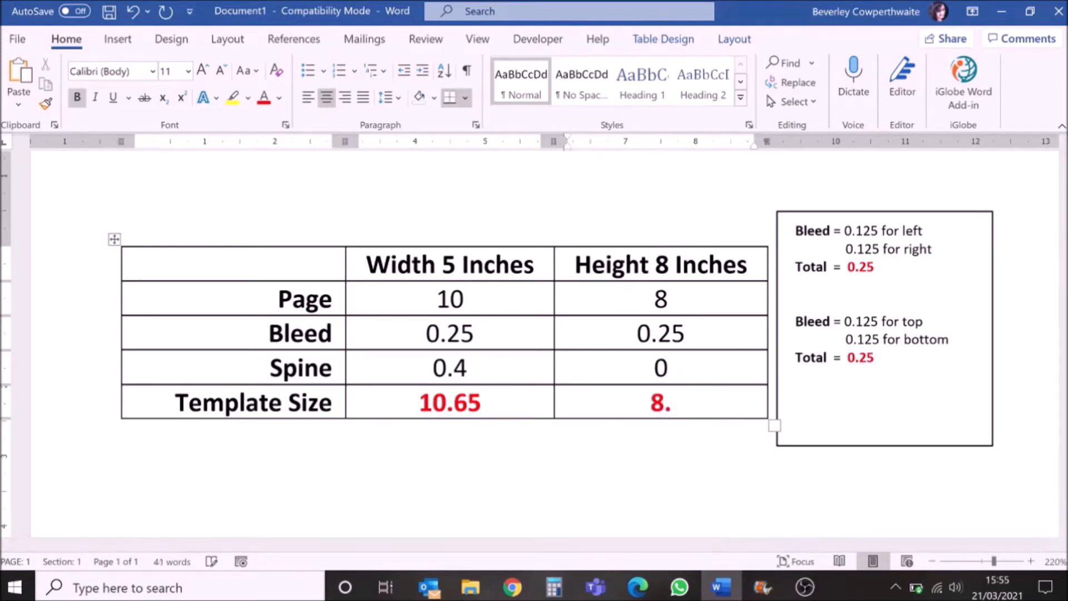
type("25")
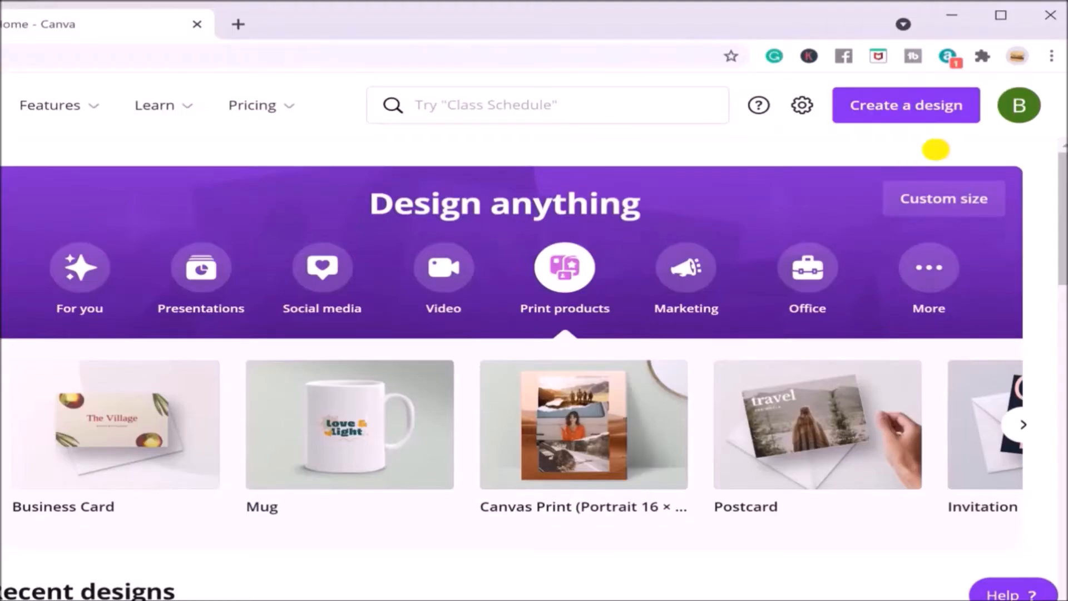
- In Canva, create a new custom-size design 10.65 in wide and 8.25 in high
left_click(906, 113)
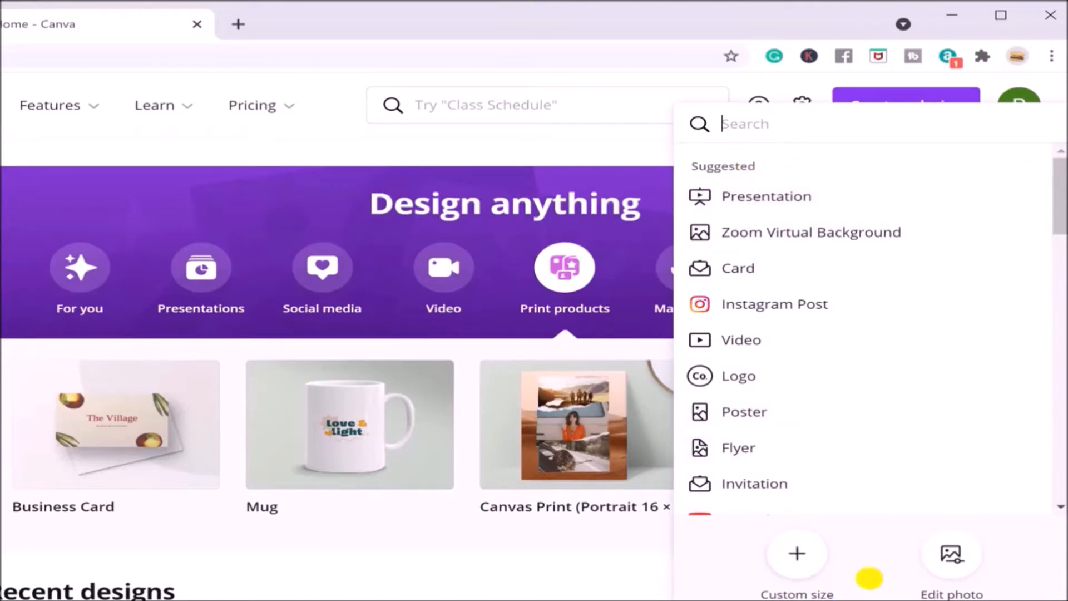
left_click(797, 553)
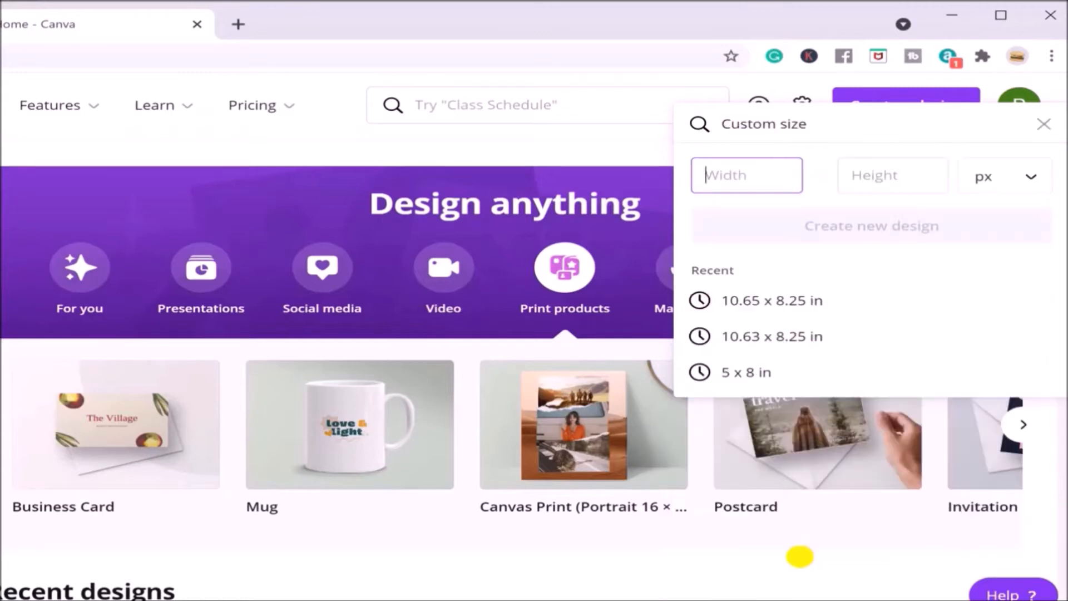
left_click(1032, 179)
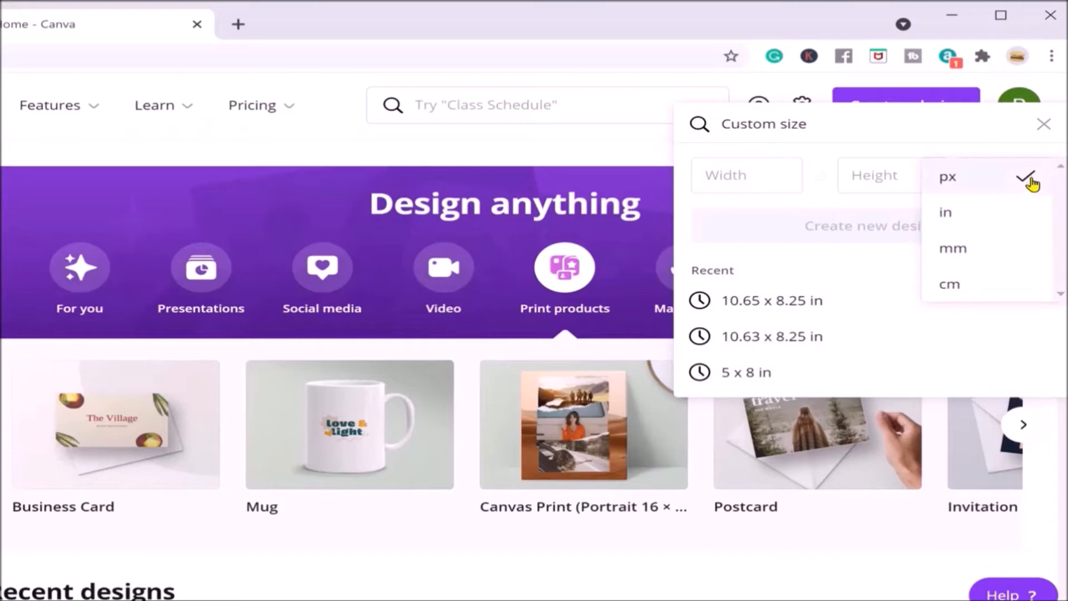
left_click(1018, 213)
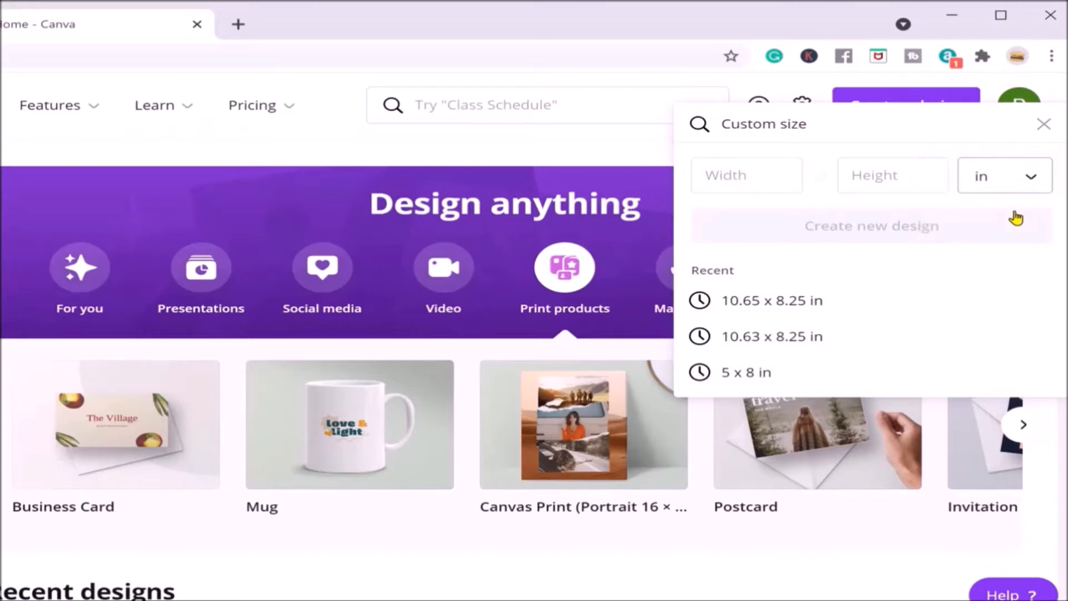
left_click(749, 174)
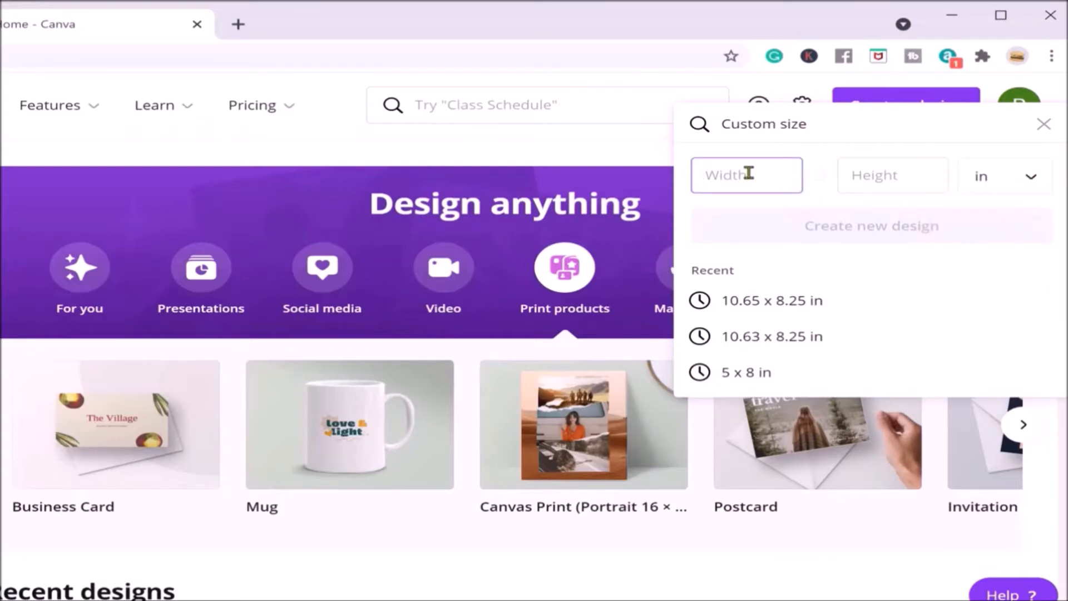
type("10.65")
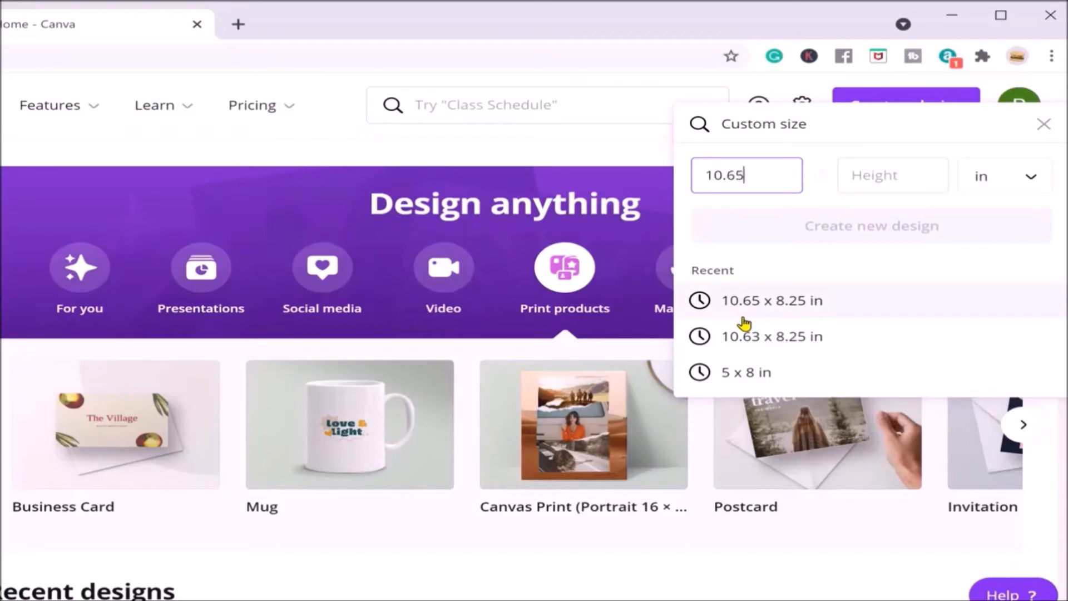
left_click(864, 179)
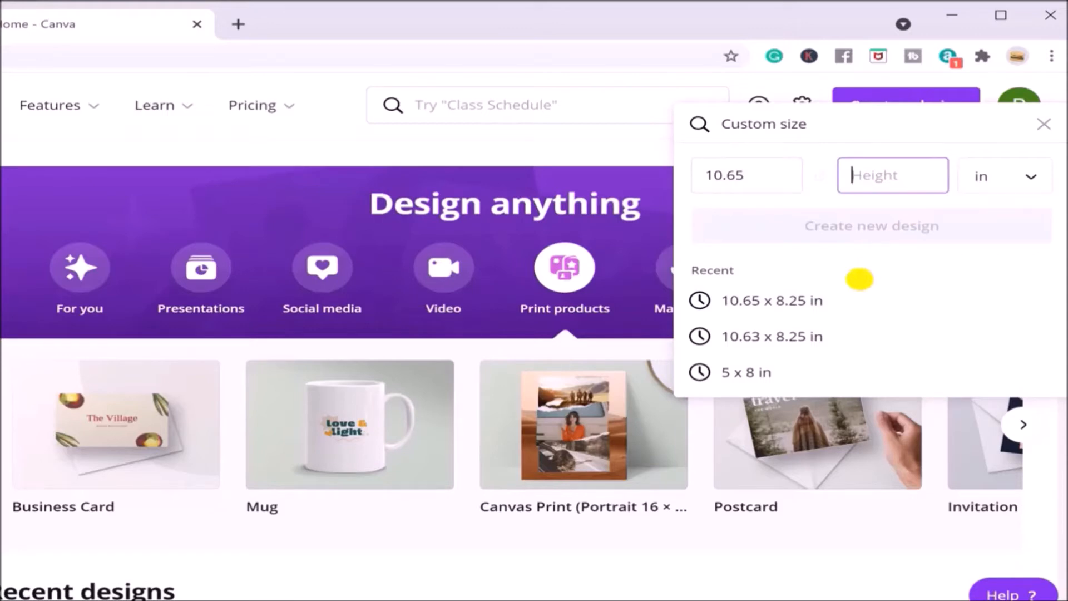
type("8.25")
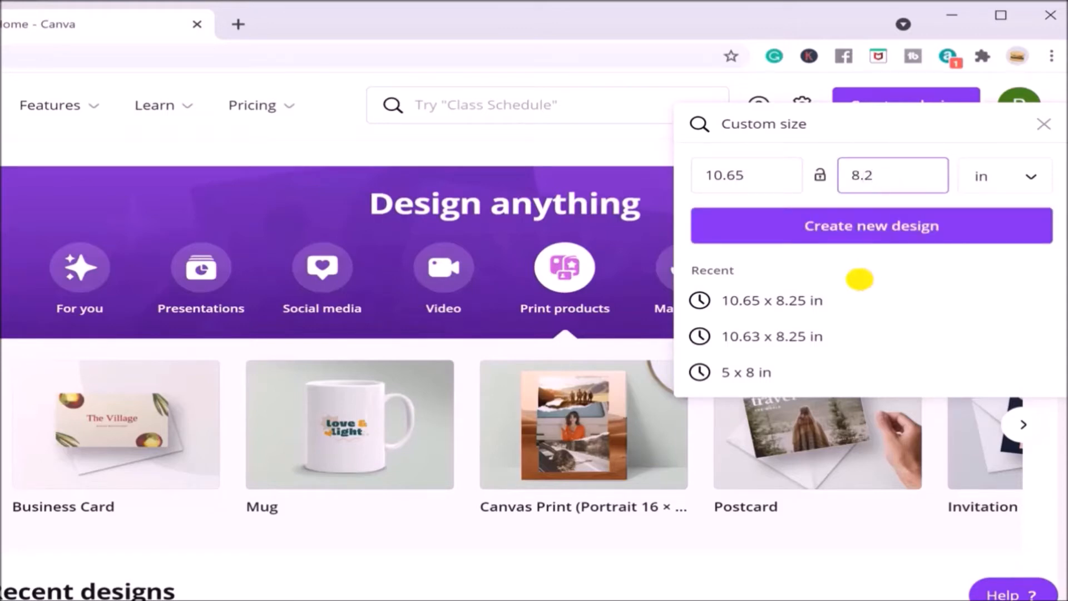
left_click(886, 234)
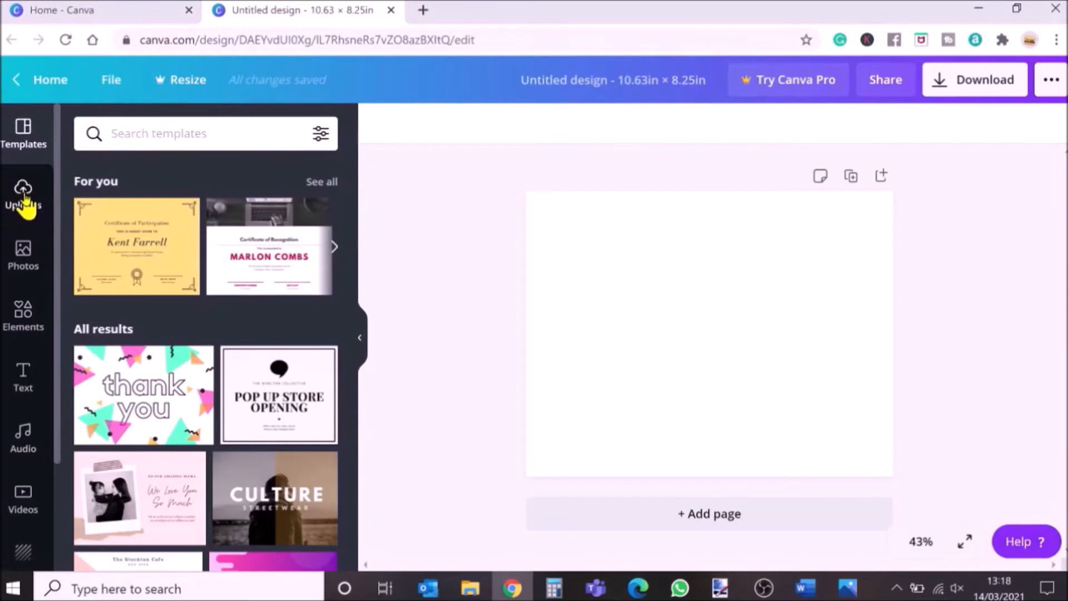
- Switch to File Explorer and extract the BookCover5x8_Cream_160 (1).zip in Downloads to its default folder, closing the extracted folder's window
left_click(23, 195)
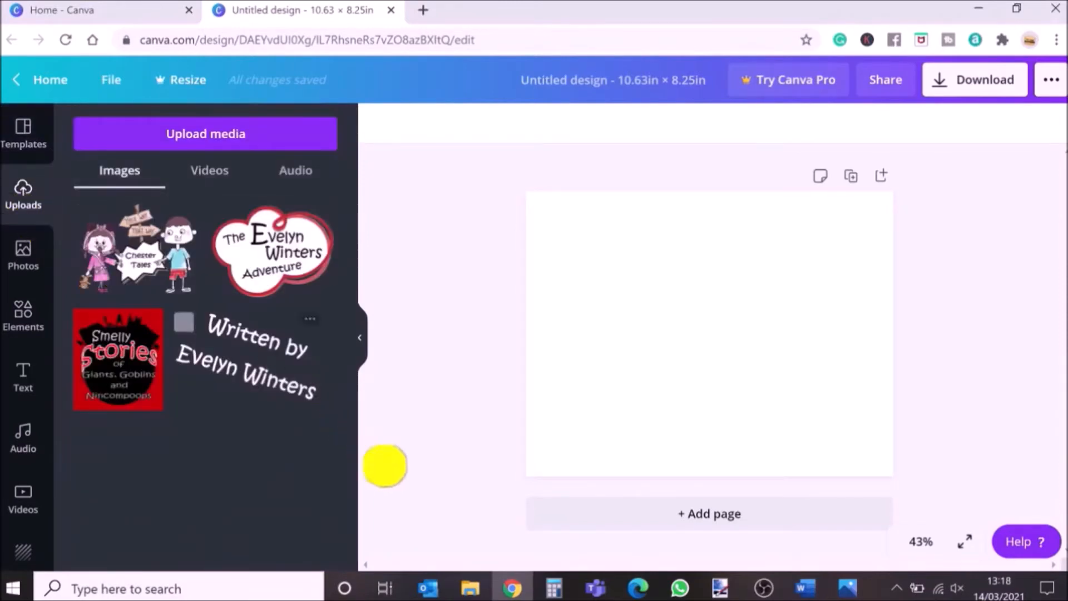
left_click(469, 589)
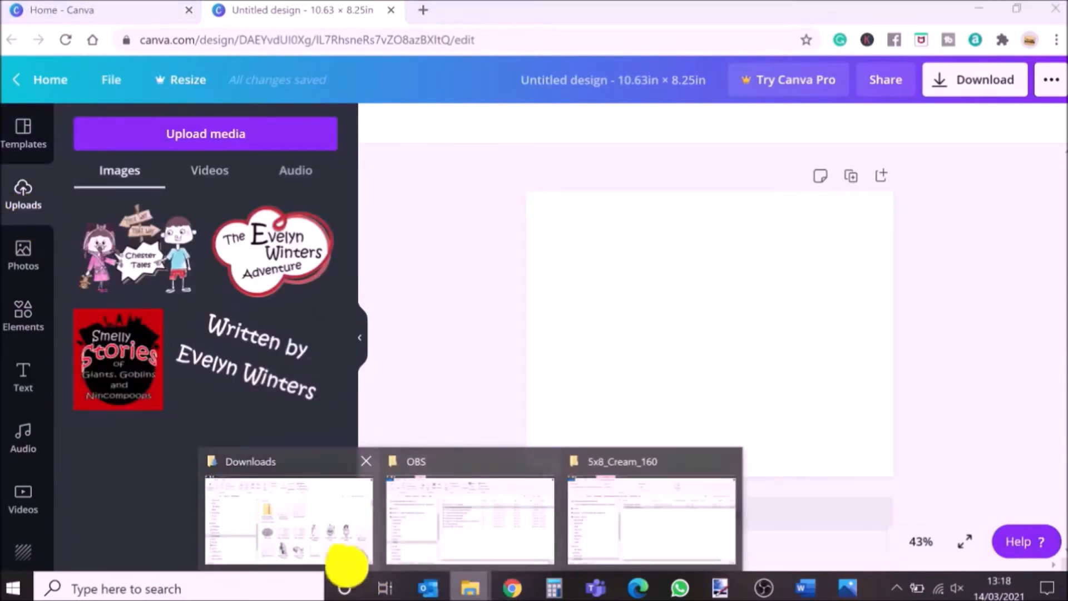
left_click(318, 545)
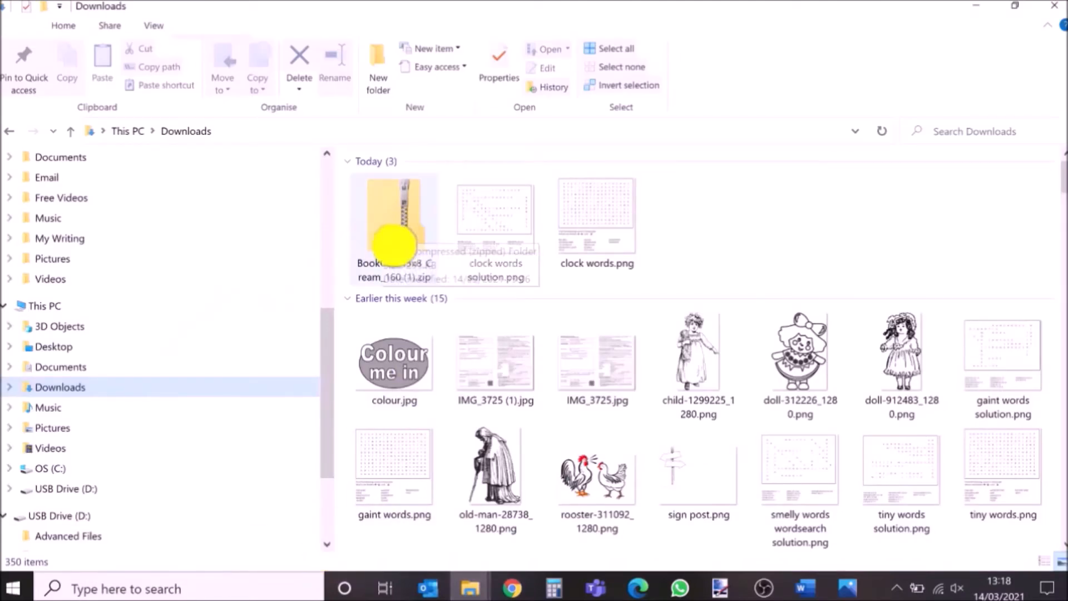
right_click(399, 242)
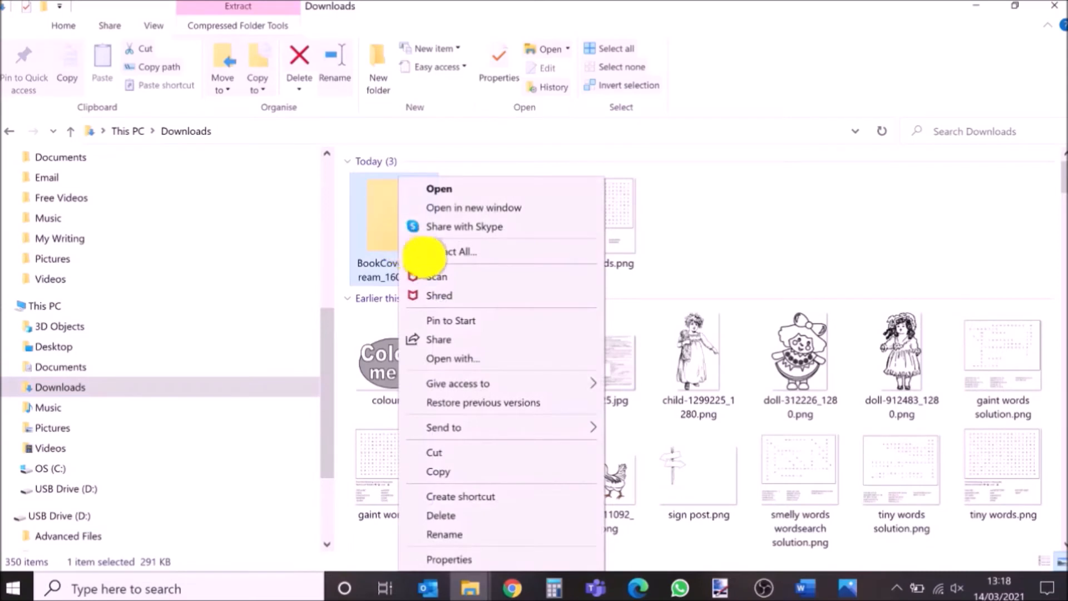
left_click(443, 255)
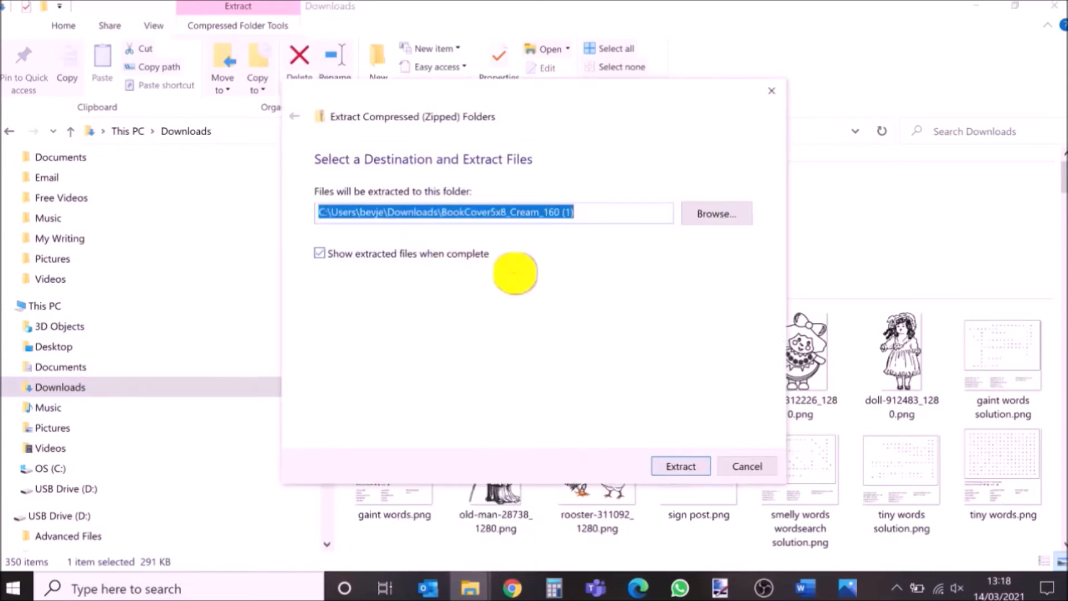
left_click(682, 471)
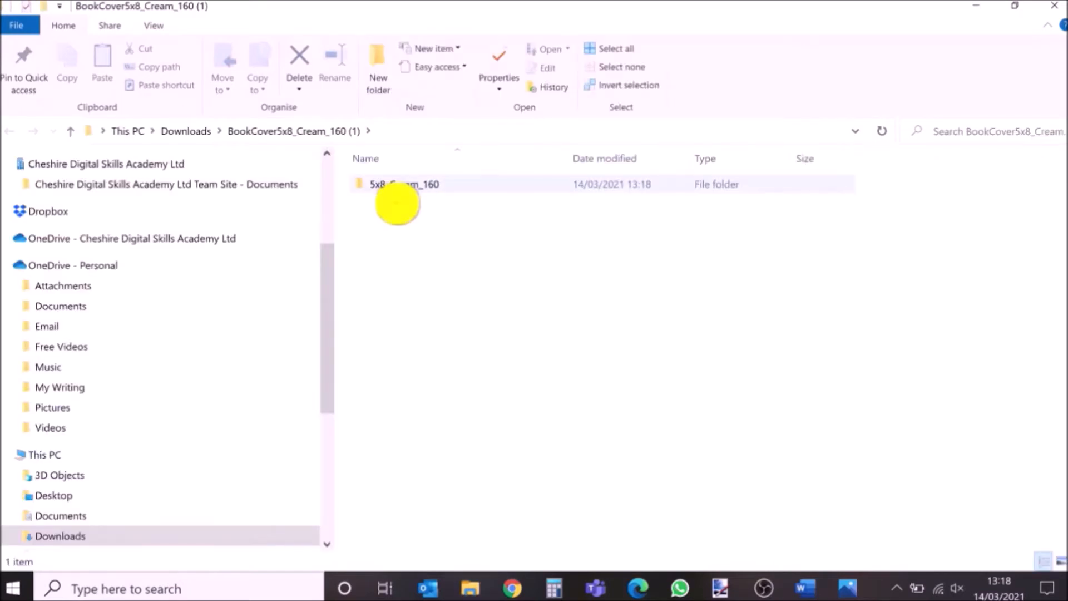
left_click(1053, 7)
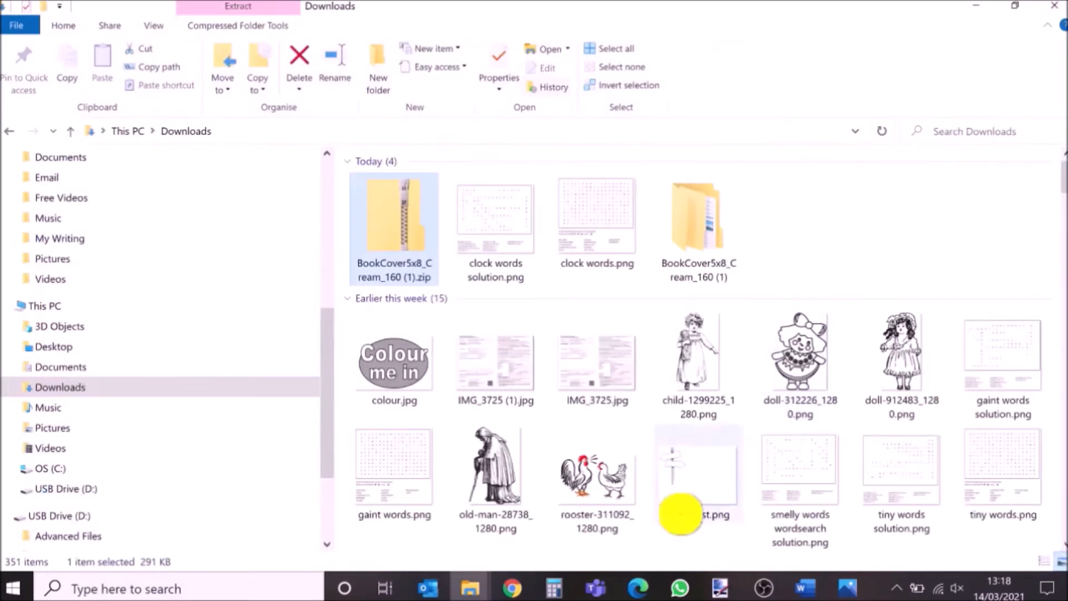
- Back in Canva, upload the template image 5x8_Cream_160.png from the device
left_click(512, 589)
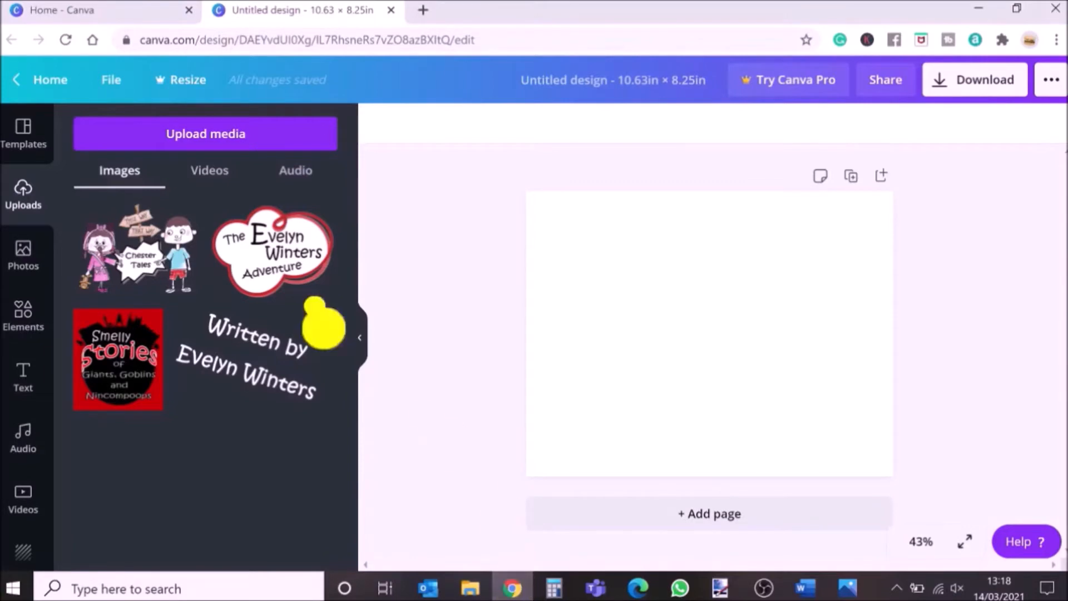
left_click(226, 142)
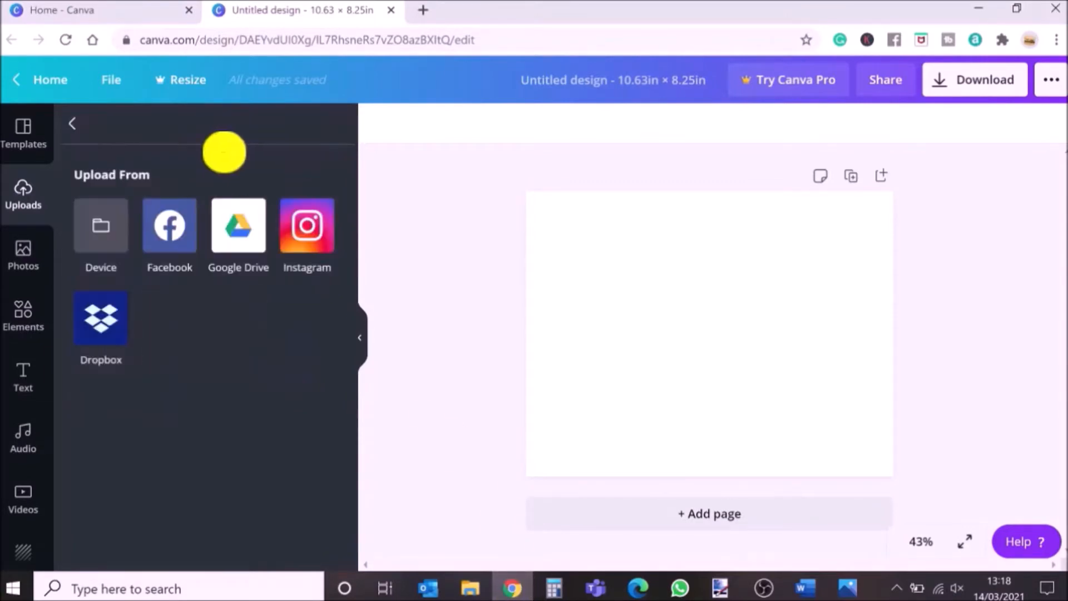
left_click(114, 230)
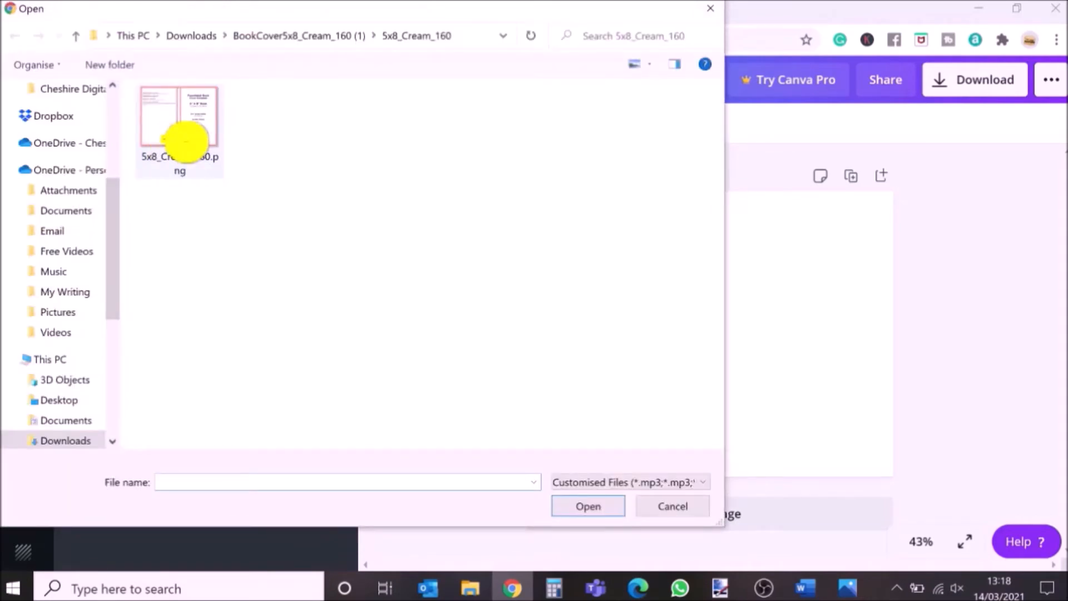
double_click(186, 140)
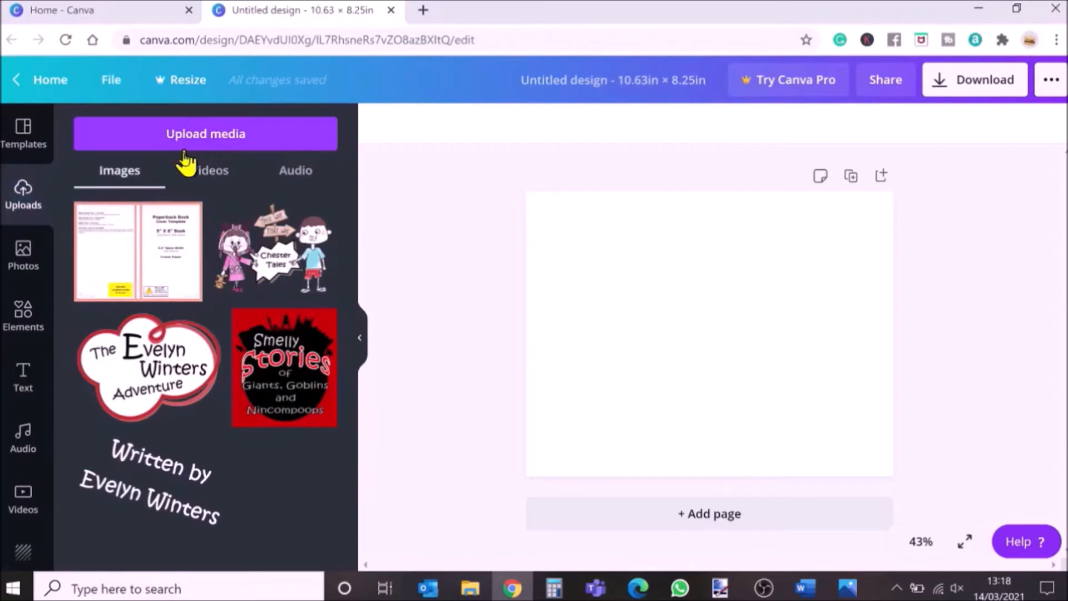
- Place the uploaded cover template on the blank page and enlarge it to fill the page edge to edge
left_click(156, 272)
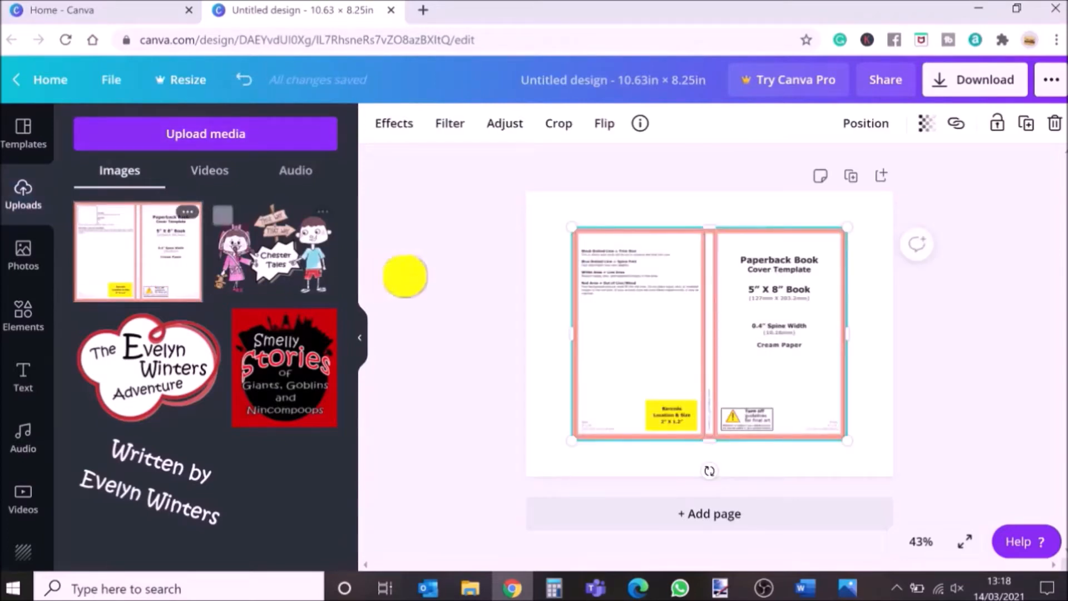
left_click_drag(572, 229, 545, 212)
left_click_drag(851, 442, 894, 474)
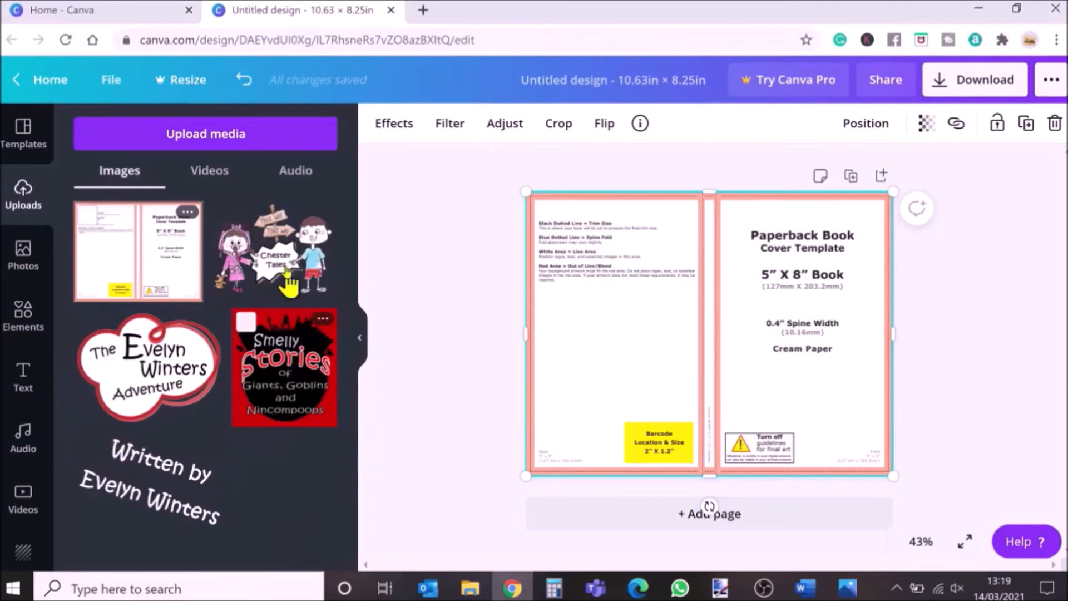
left_click(461, 489)
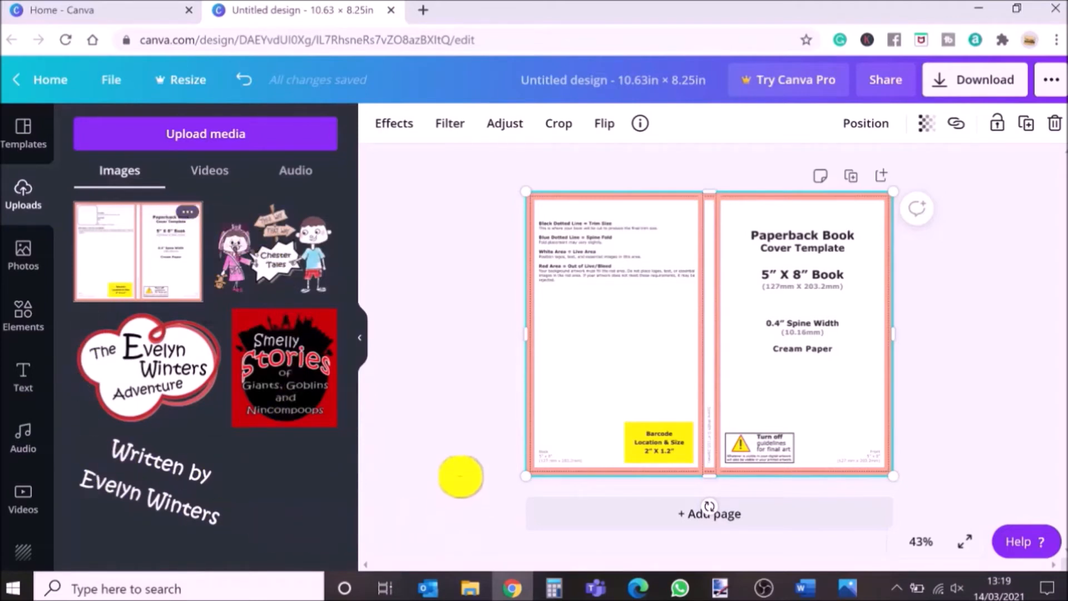
- Add the uploaded Smelly Stories image to the front cover and scale it to the full width of the template's white area
left_click(281, 350)
left_click(730, 286)
left_click_drag(804, 228, 739, 300)
left_click_drag(692, 364, 796, 240)
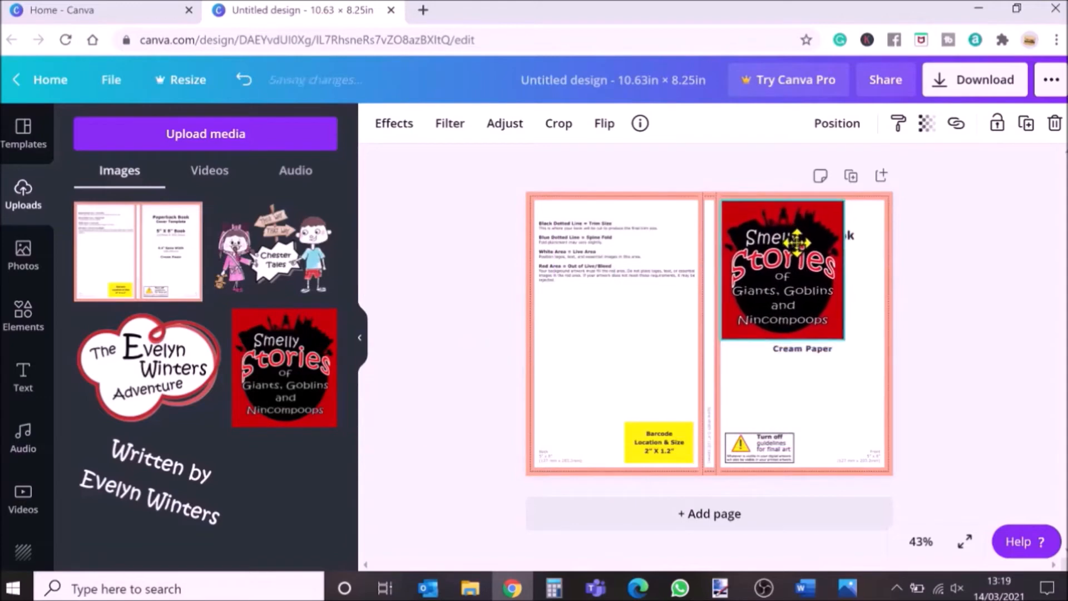
left_click_drag(845, 348, 885, 386)
- Cover the whole page with a red square shape layered one level behind the Smelly Stories image
left_click(23, 319)
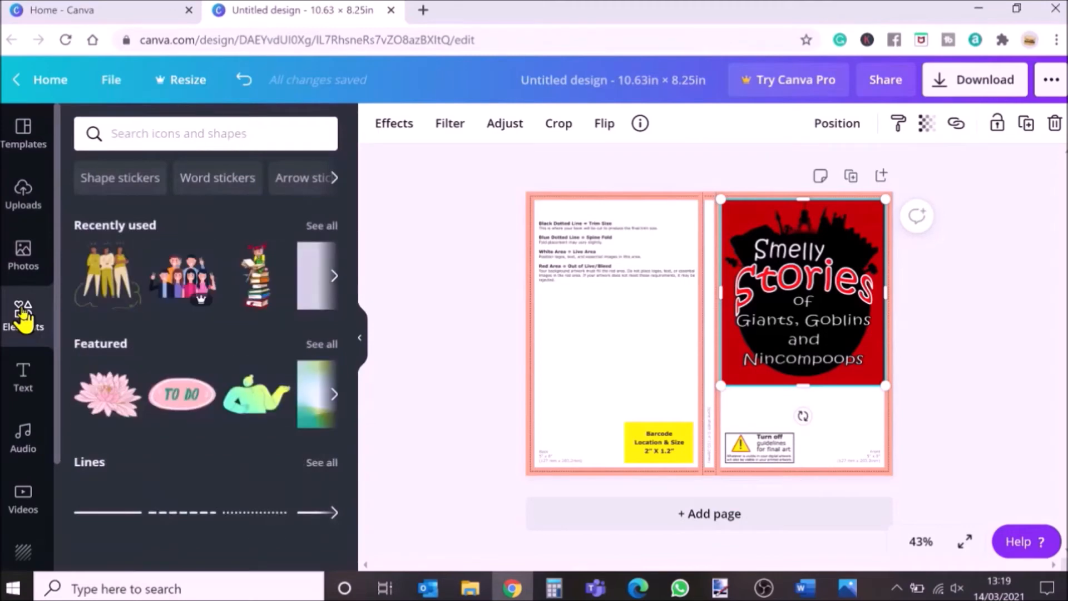
scroll(262, 322, "down", 7)
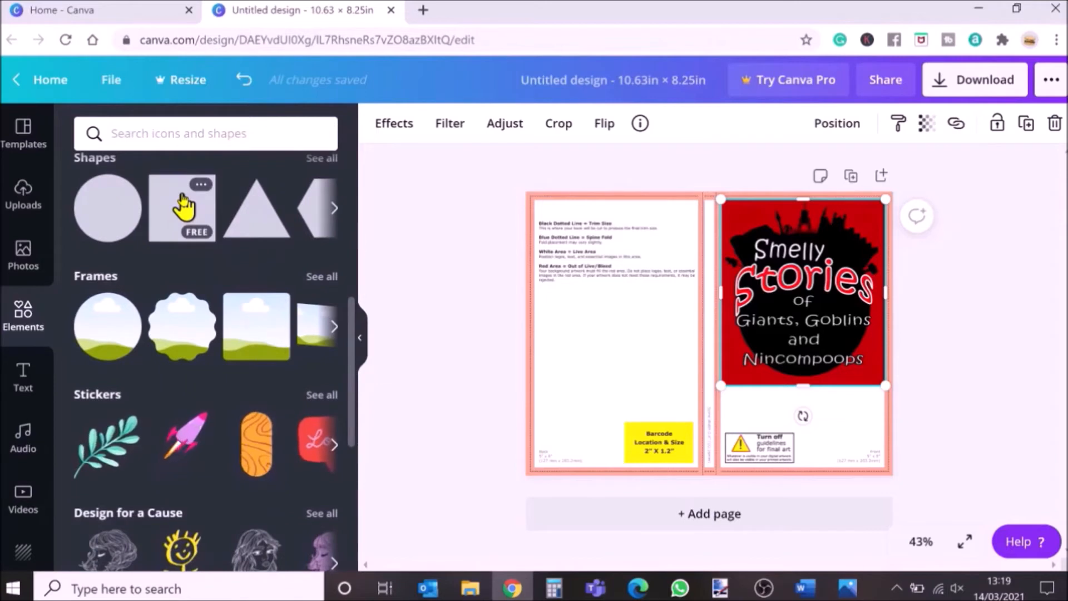
left_click(184, 206)
left_click_drag(639, 286, 603, 240)
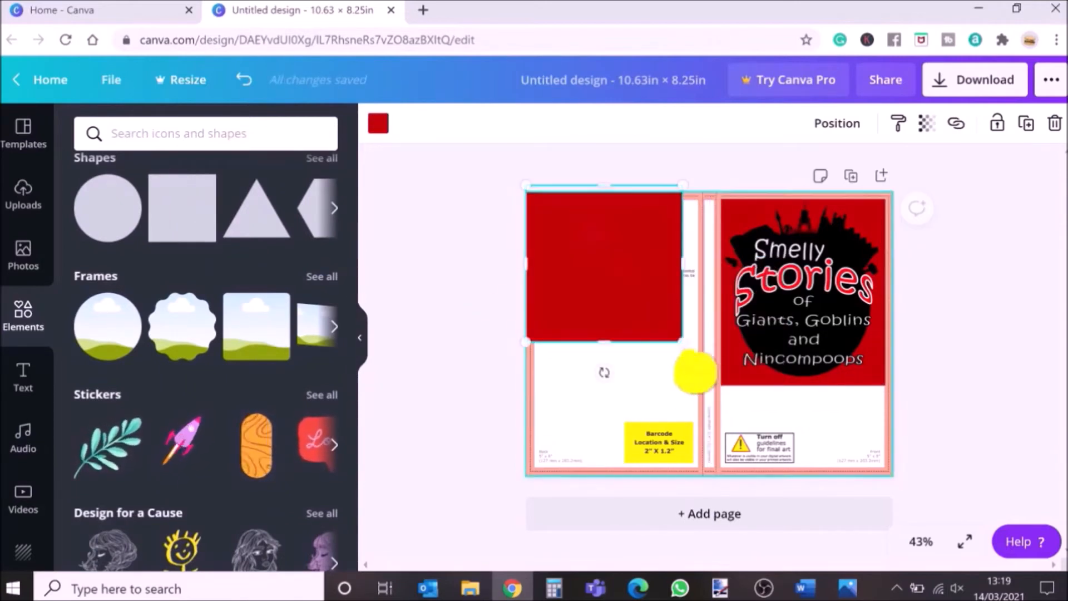
left_click_drag(683, 346, 857, 471)
left_click_drag(859, 352, 919, 353)
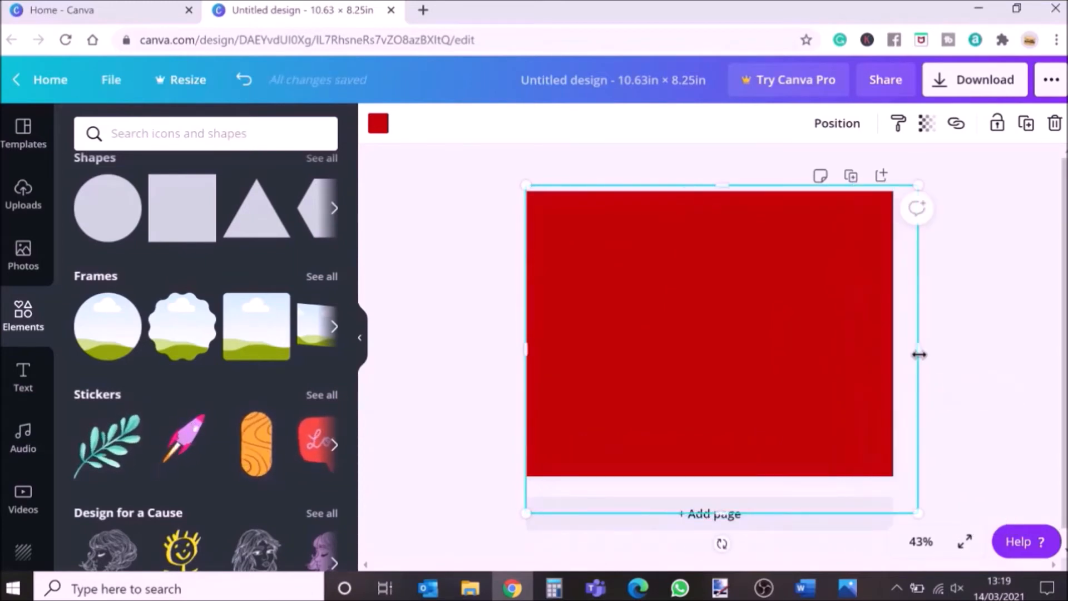
right_click(832, 268)
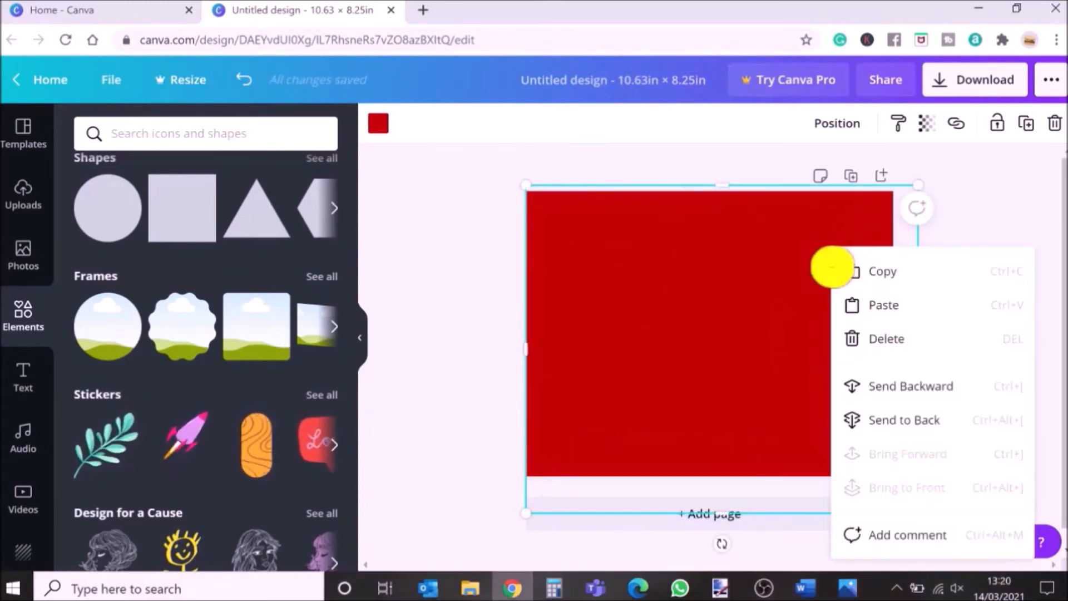
left_click(879, 396)
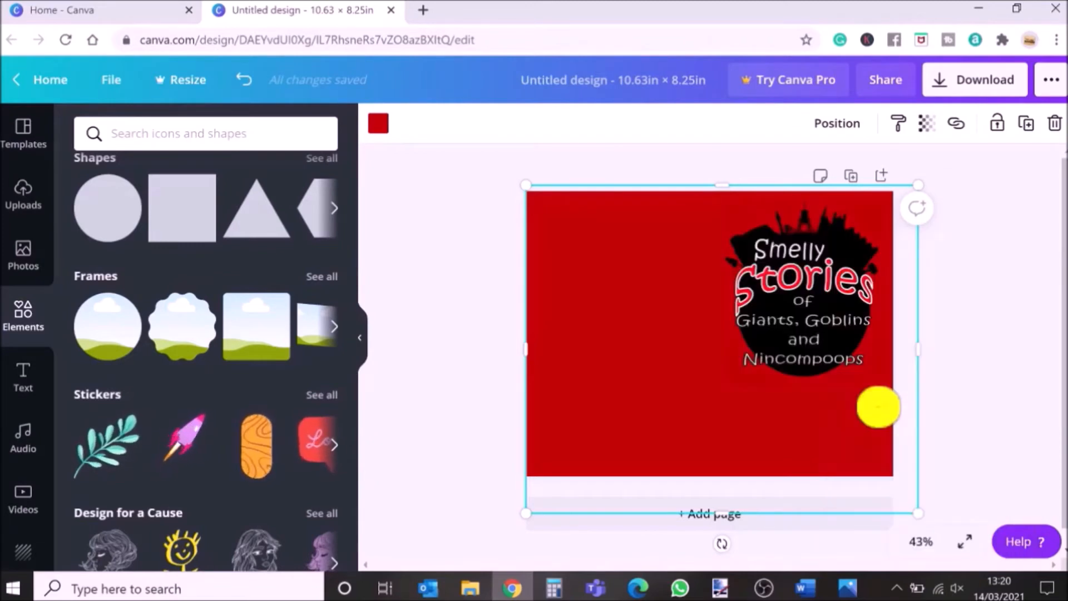
left_click(379, 124)
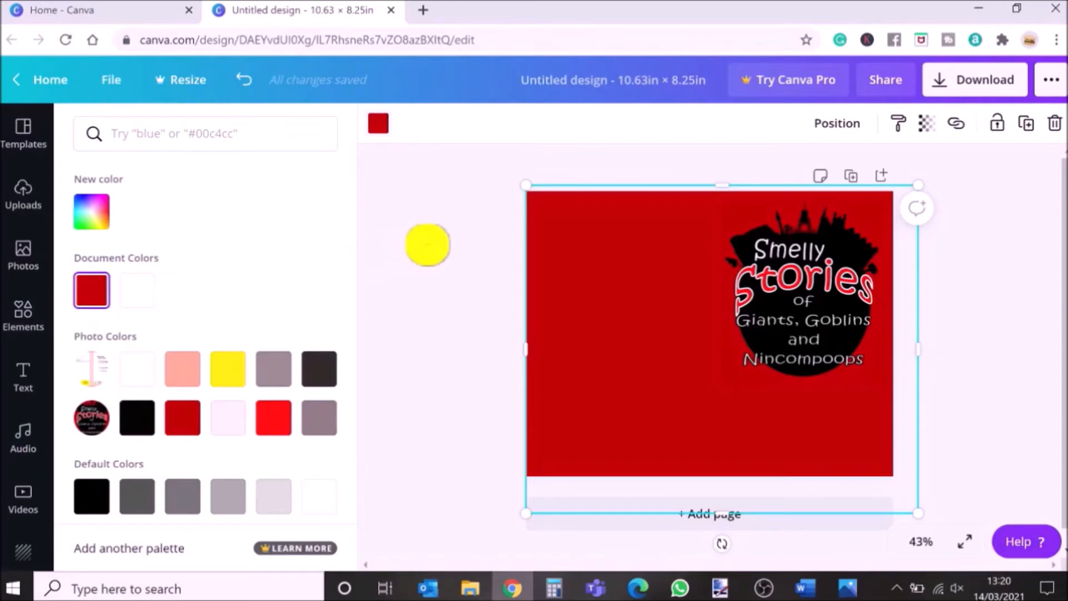
left_click(428, 245)
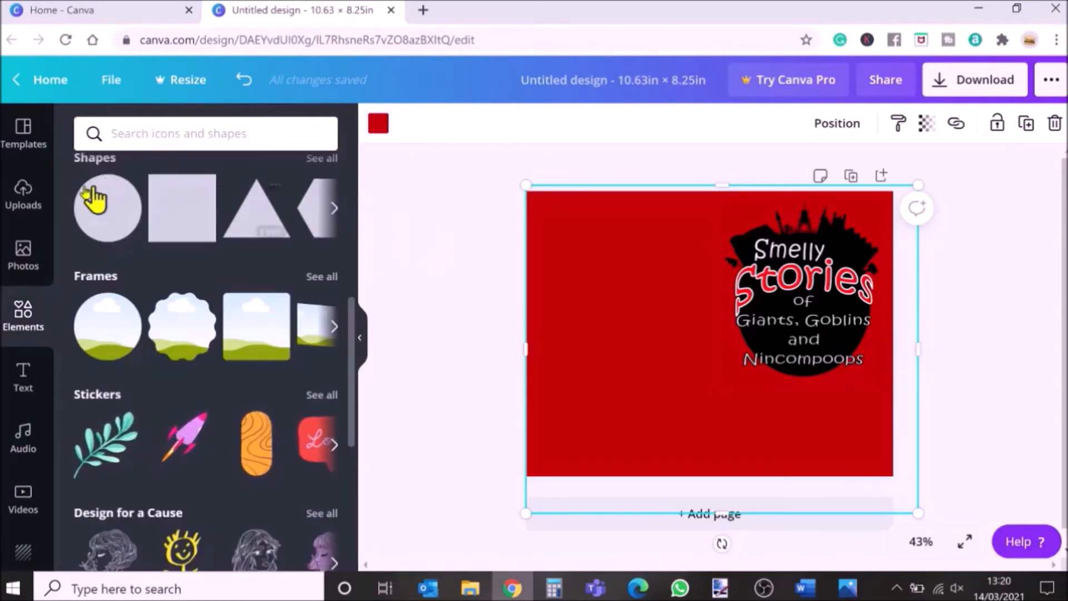
- Add the uploaded Chester Tales and "Written by" author images, shrinking both to sit side by side below the Smelly Stories artwork
left_click(27, 201)
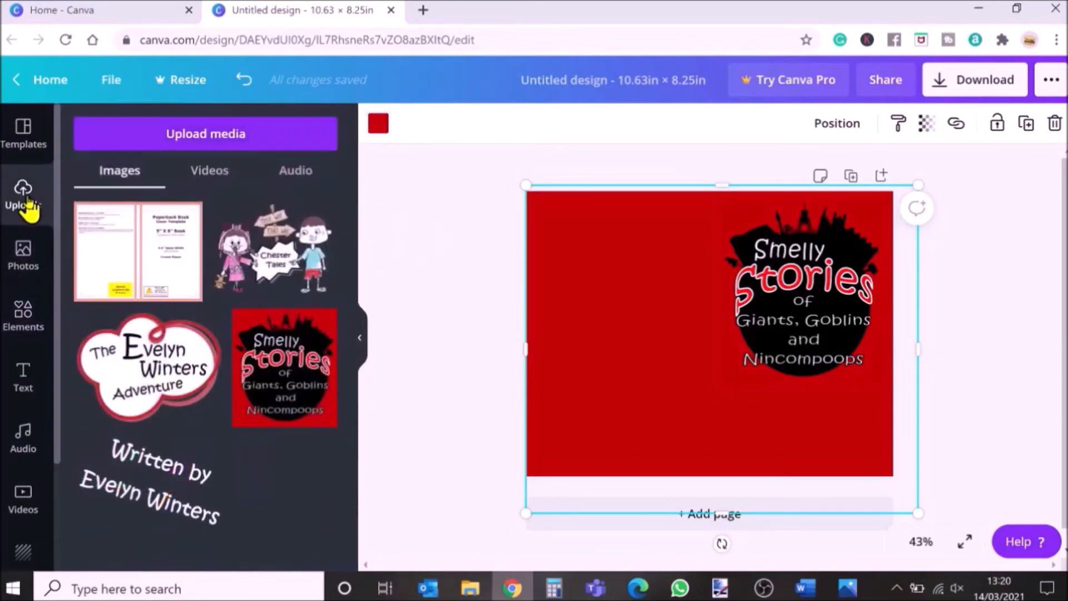
left_click(273, 250)
left_click_drag(835, 227, 668, 370)
left_click_drag(628, 406, 845, 408)
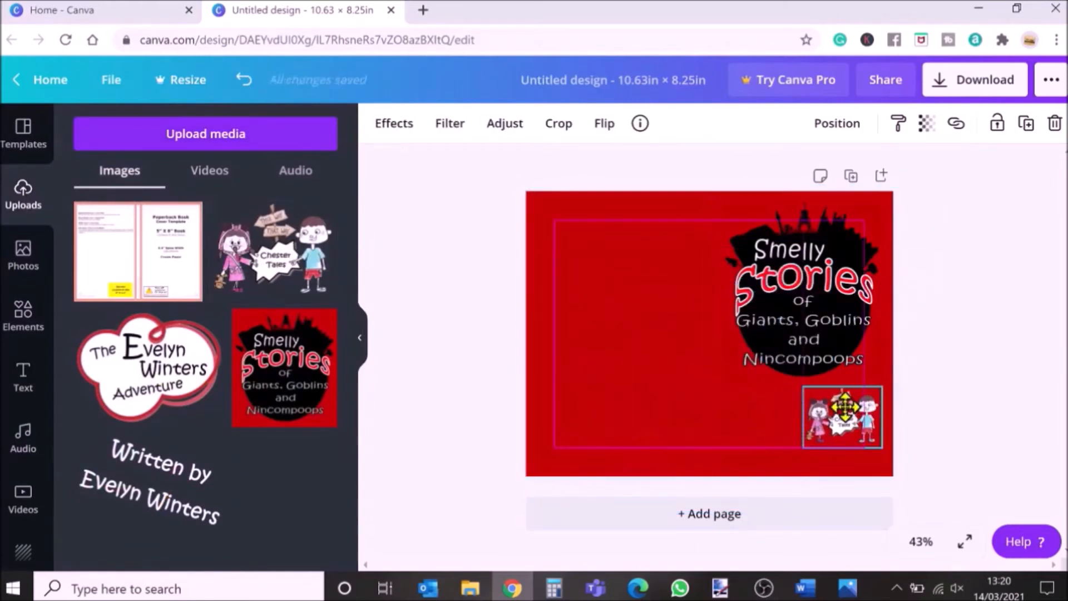
left_click(160, 477)
left_click_drag(824, 260, 771, 412)
- Set the red background square's transparency to 45 so the cover template shows through
left_click(589, 236)
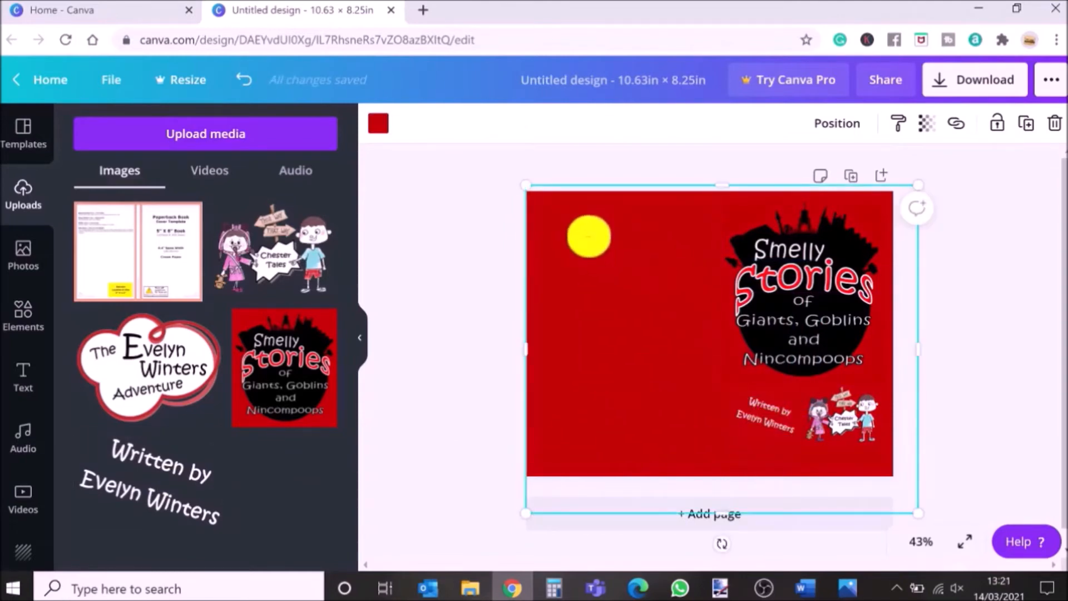
left_click(927, 126)
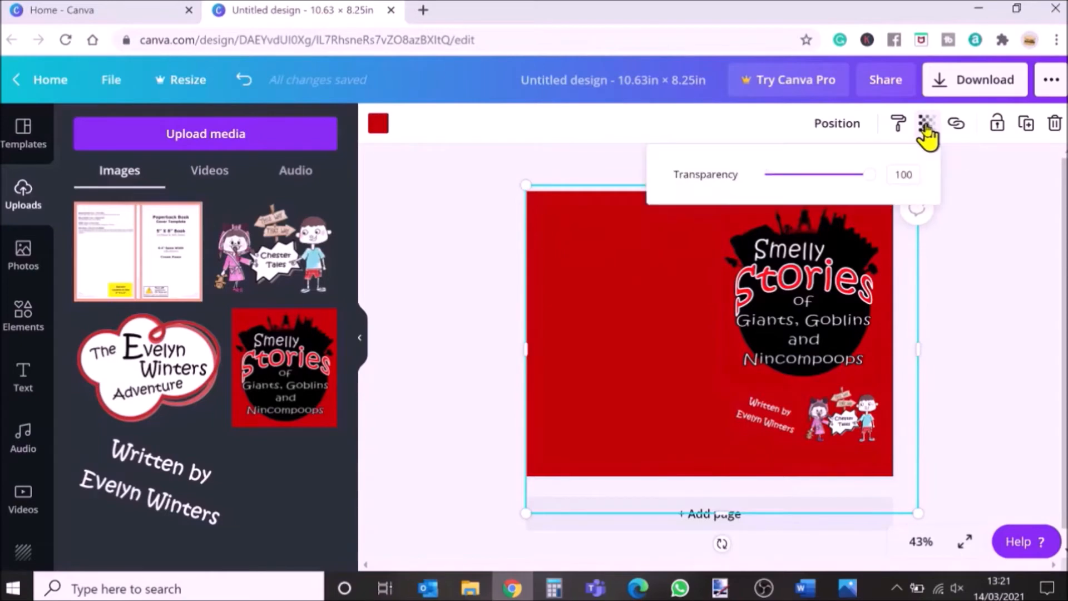
left_click_drag(872, 181, 817, 187)
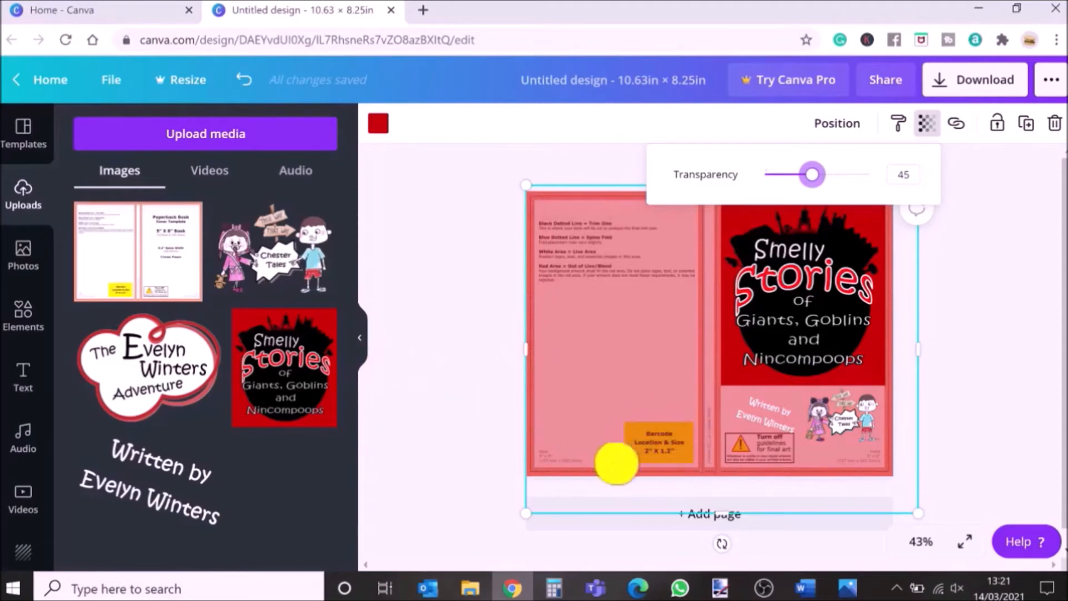
left_click(459, 413)
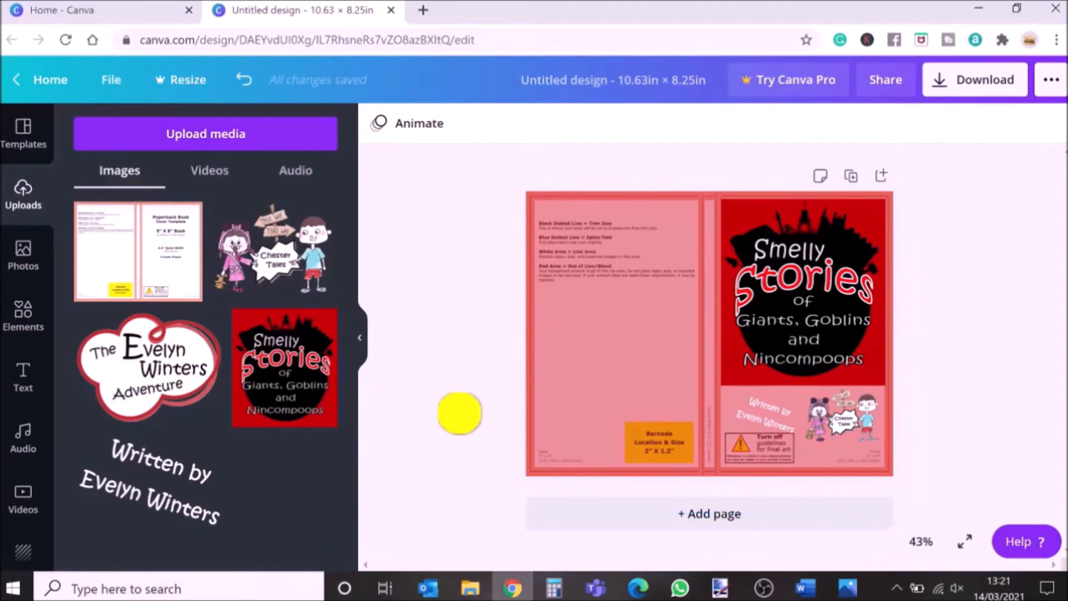
- Add a subheading text box near the top edge of the back cover
left_click(39, 381)
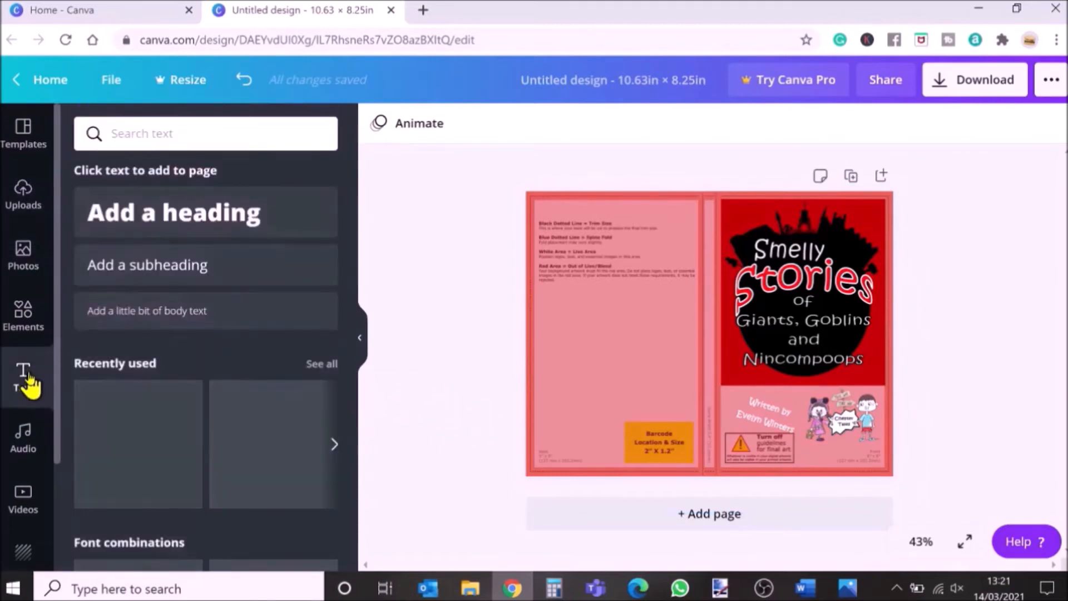
left_click(172, 275)
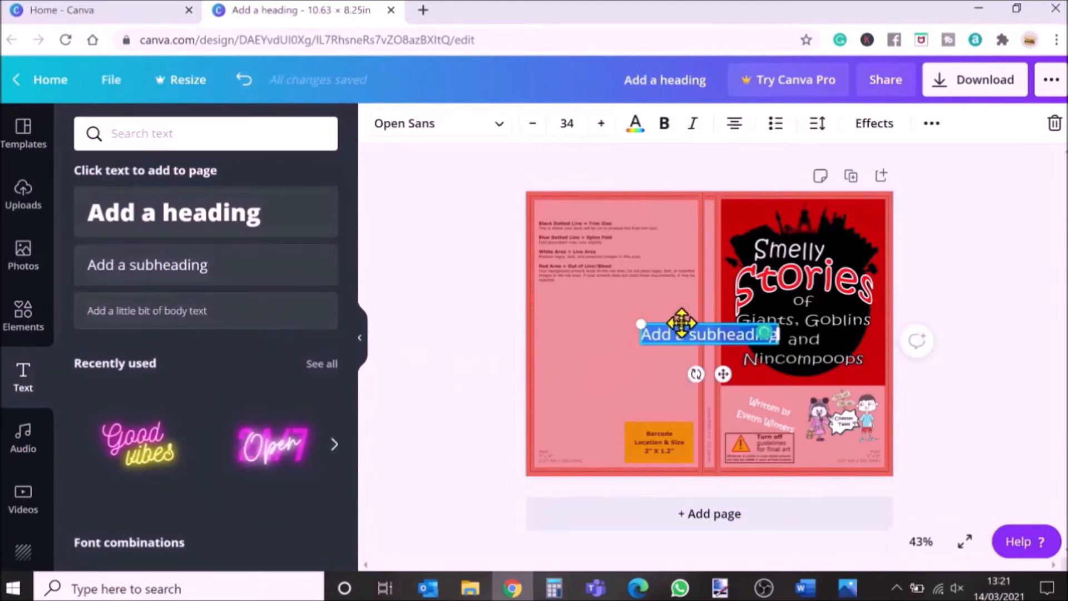
left_click_drag(682, 323, 588, 206)
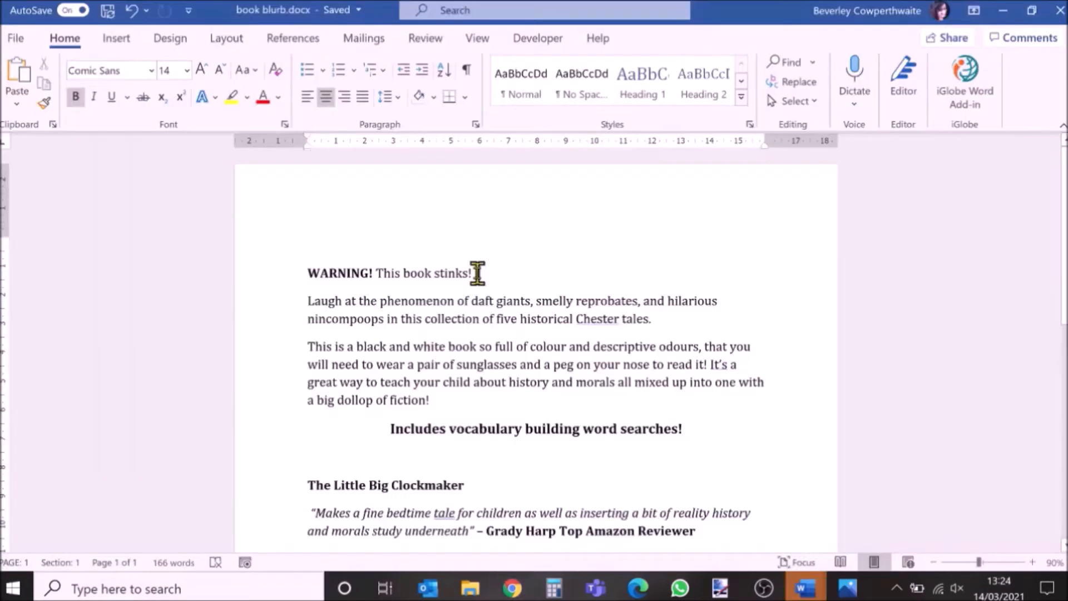
- Copy "WARNING! This book stinks!" from book blurb.docx in Word and paste it over the subheading placeholder in Canva
left_click_drag(477, 274, 303, 274)
key("ctrl+c")
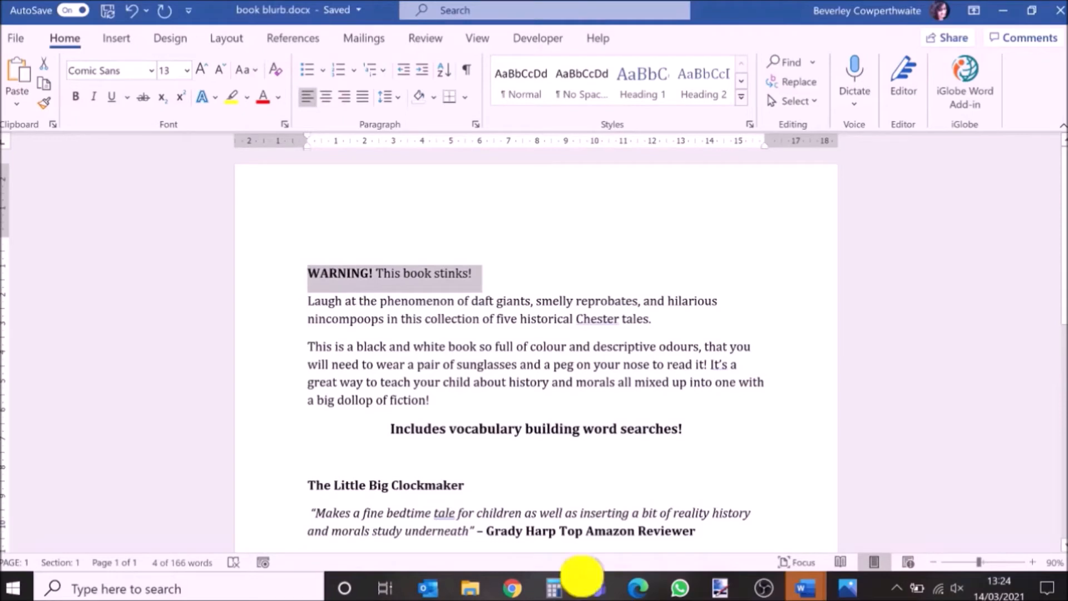
left_click(512, 588)
left_click(622, 220)
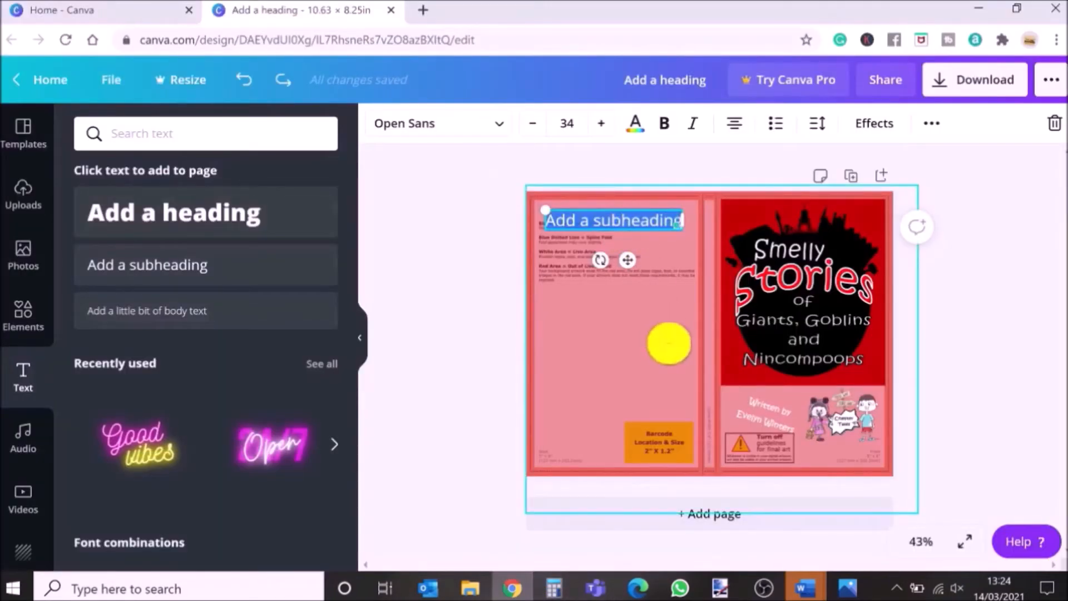
key("ctrl+v")
- Set the "WARNING! This book stinks!" heading to font size 23 in bold
left_click_drag(638, 245, 519, 212)
left_click(533, 125)
left_click(533, 126)
left_click(533, 126)
left_click(533, 126)
left_click(533, 126)
left_click(534, 126)
left_click(534, 126)
left_click(533, 126)
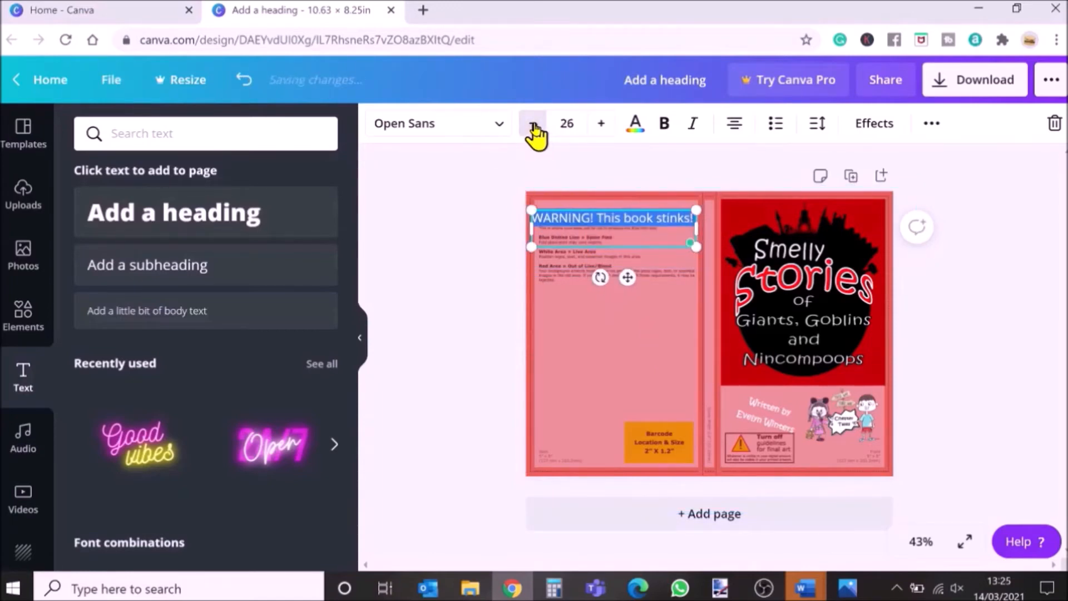
left_click(533, 127)
left_click(533, 126)
left_click(533, 127)
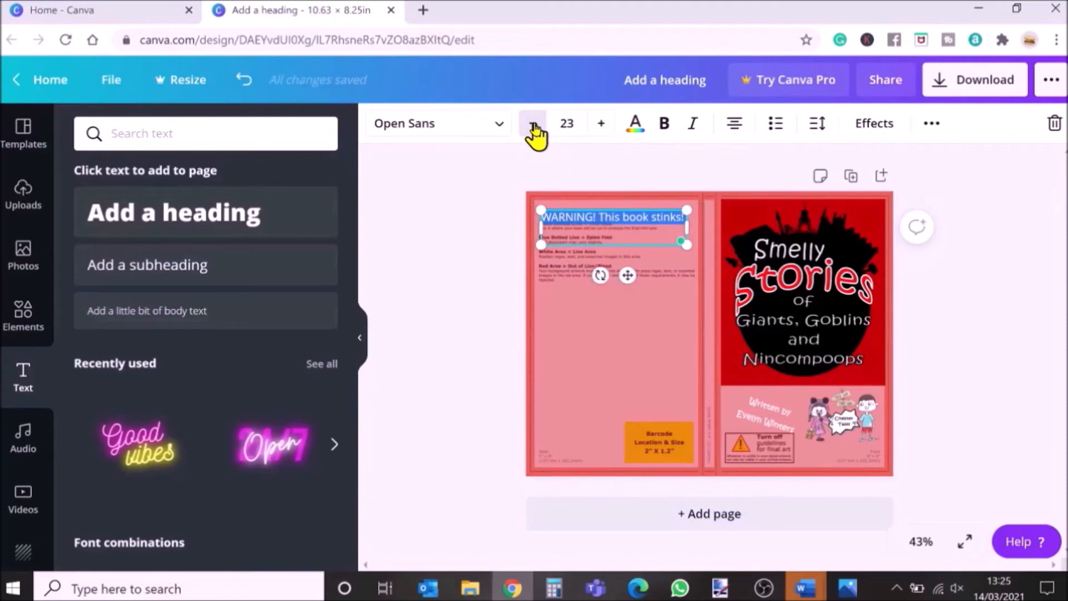
left_click(491, 305)
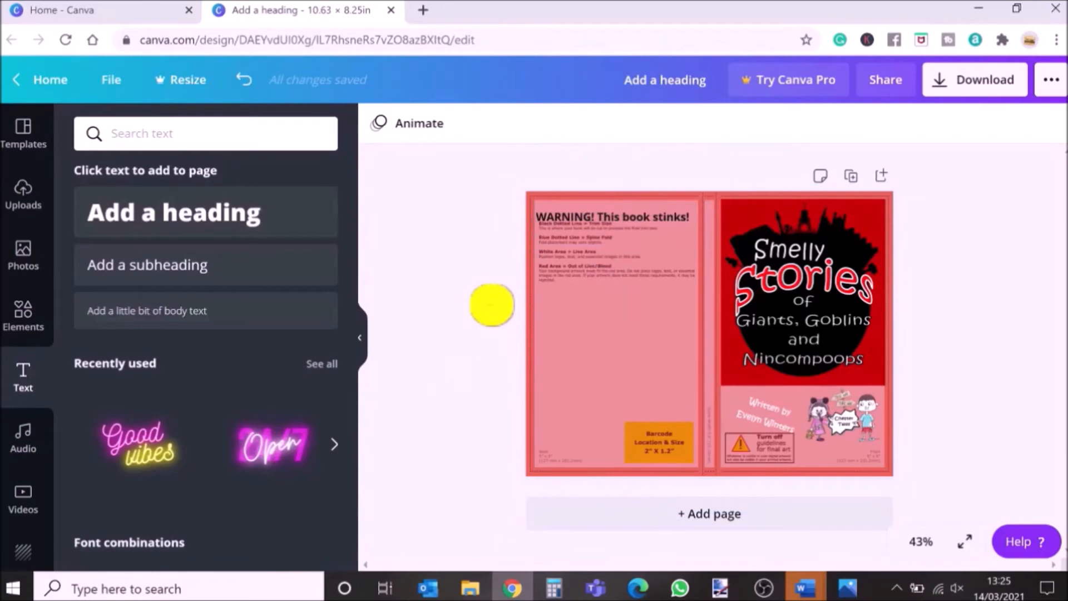
- Add left-aligned body text below the back cover heading containing the blurb from "Laugh at the phenomenon" to "a big dollop of fiction!"
left_click(149, 317)
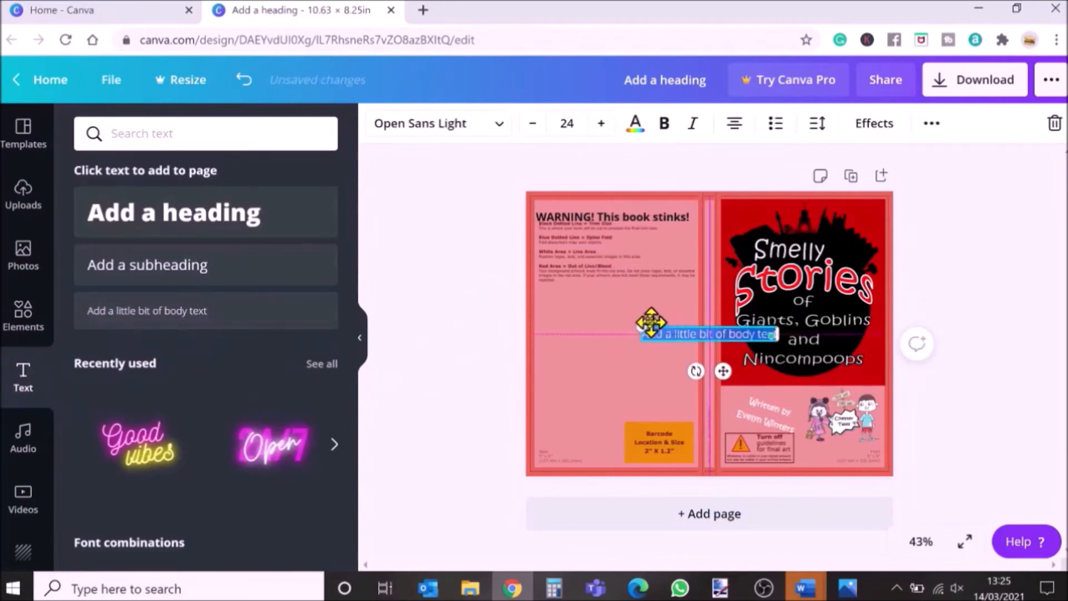
left_click_drag(651, 321, 573, 228)
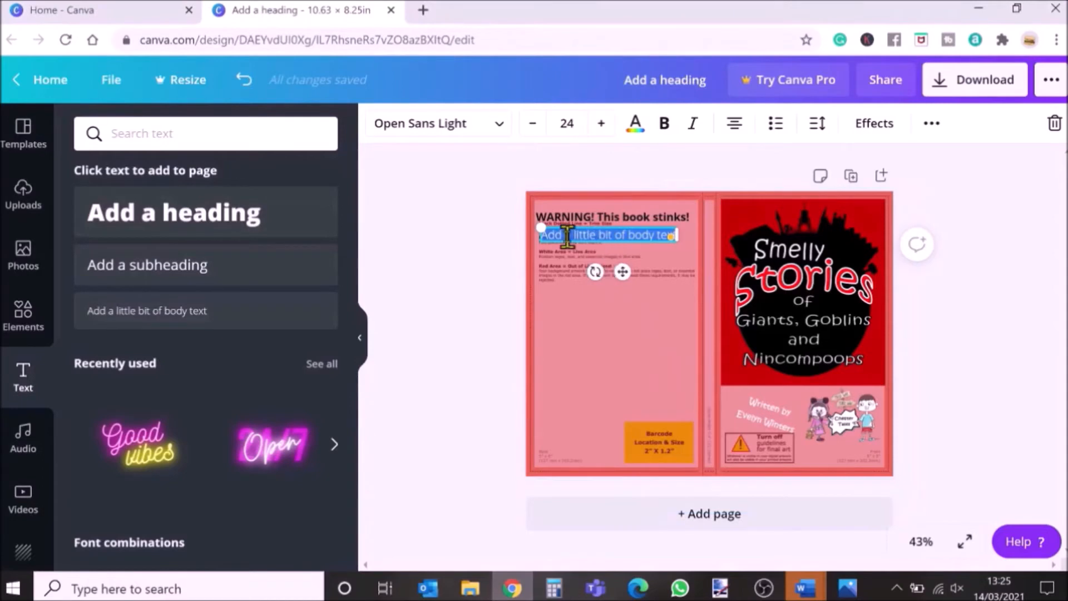
triple_click(591, 236)
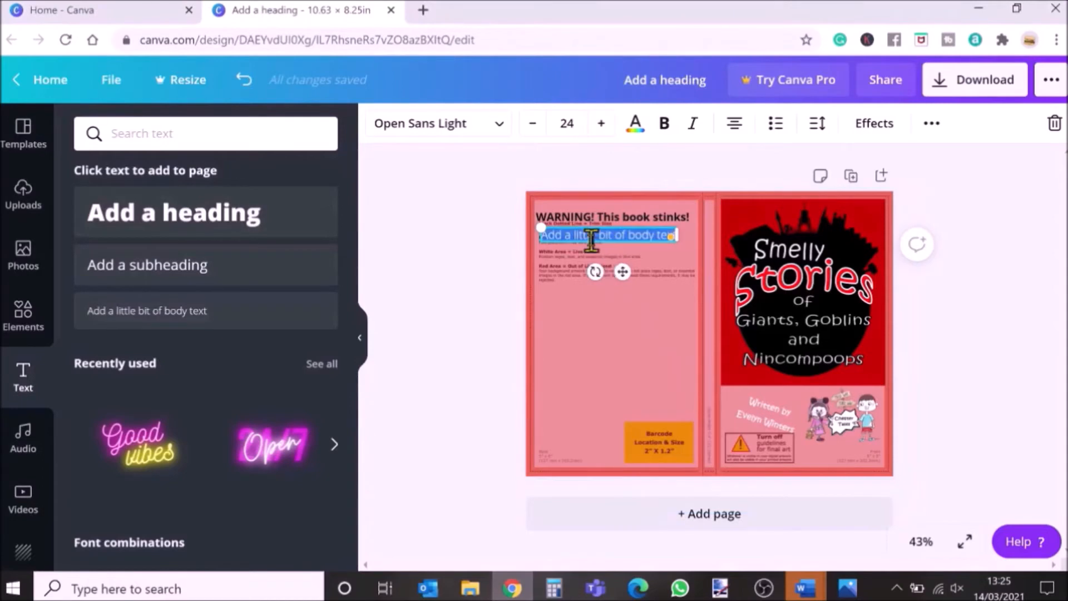
type("Laugh at the phenomenon of daft giants, smelly reprobates, and hilarious nincompoops in this collection of five historical Chester tales. This is a black and white book so full of colour and descriptive odours, that you will need to wear a pair of sunglasses and a peg on your nose to read it! It's a great way to teach your child about history and morals all mixed up into one with a big dollop of fiction.")
key("ctrl+a")
left_click(735, 124)
- Fit the blurb text box inside the back cover's white area and reduce its font size by two steps
left_click_drag(661, 226, 673, 232)
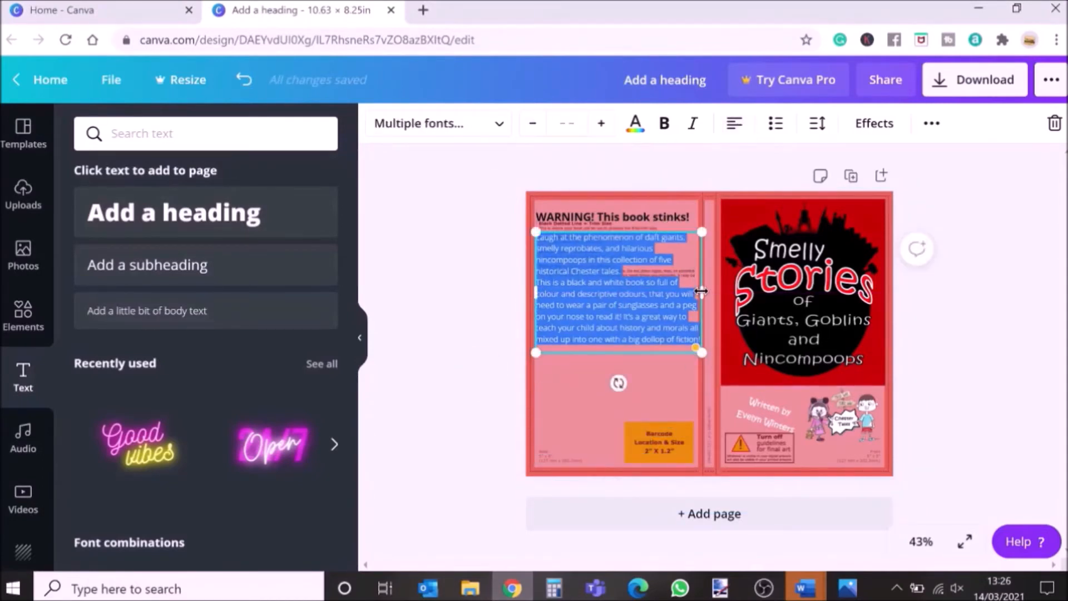
left_click_drag(702, 292, 693, 293)
left_click_drag(537, 298, 543, 297)
left_click(532, 123)
left_click(532, 124)
left_click(634, 364)
- Add the uploaded cloud-shaped Adventure logo, shrink it to a small badge and place it in the back cover's lower-left corner
left_click(22, 195)
left_click(162, 372)
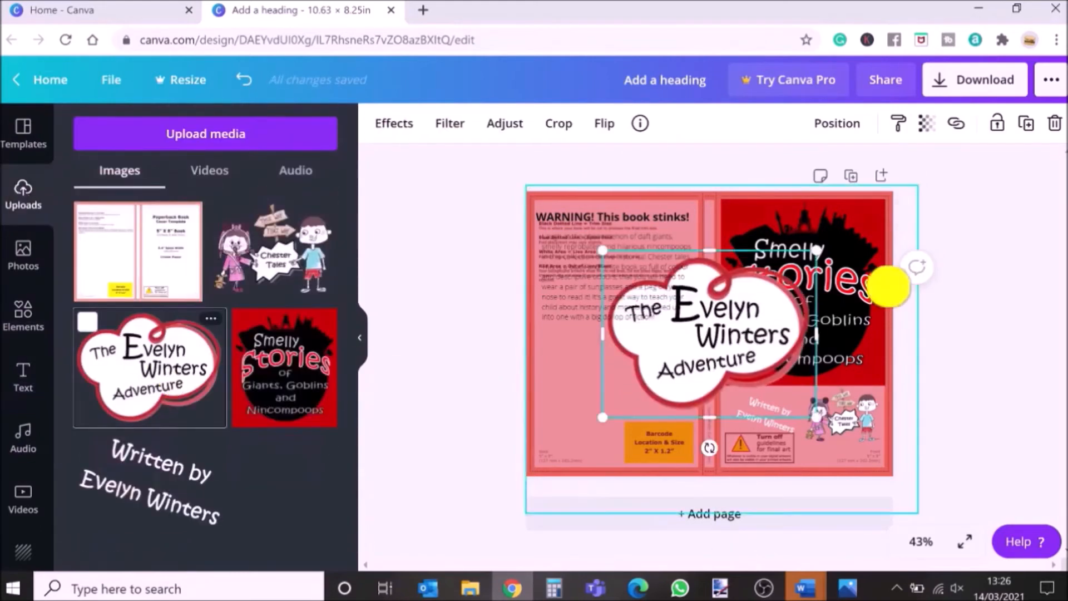
left_click_drag(814, 249, 578, 413)
left_click(642, 405)
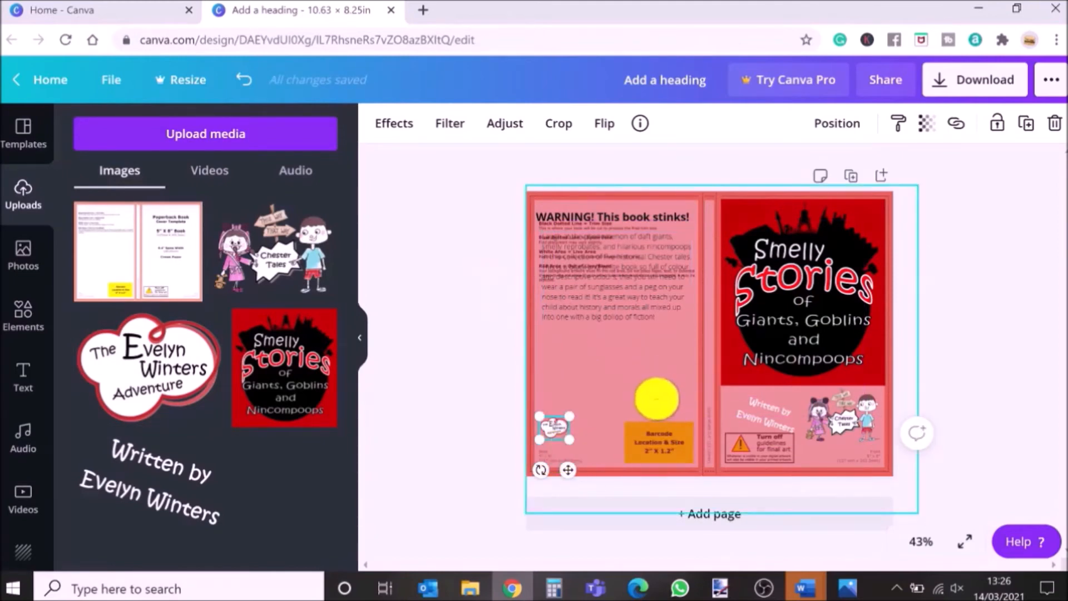
- Add a red square shape to the page and flatten it into a horizontal banner
key("alt+Tab")
key("alt+Tab")
left_click(22, 315)
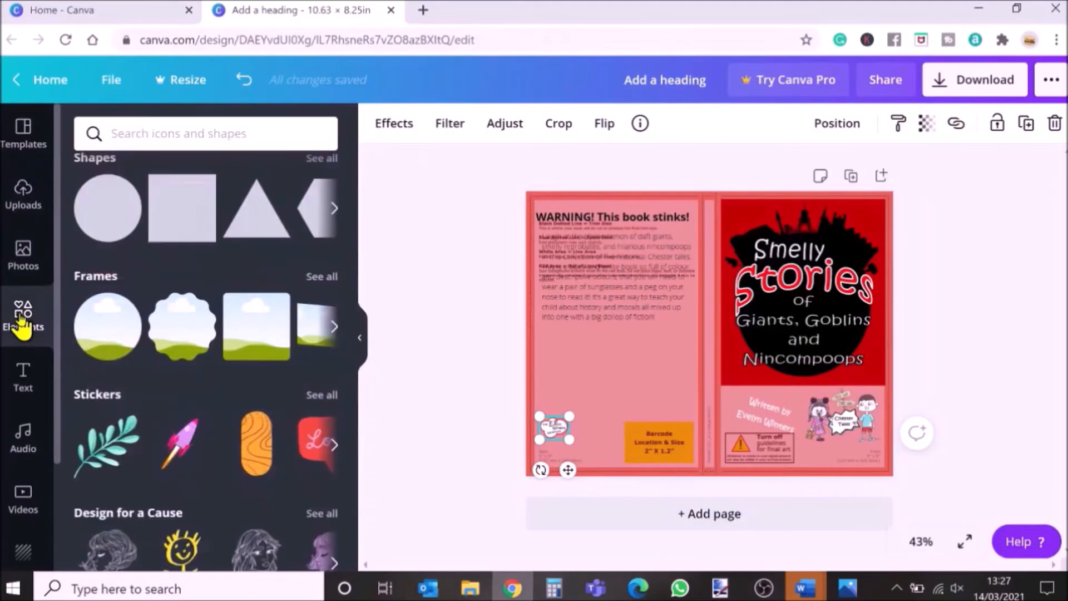
left_click(120, 273)
left_click_drag(710, 412, 751, 300)
- Place the white text "Includes vocabulary building word searches!" over the red banner
left_click(693, 299)
type("Includes vocabulary building word searches!")
left_click(699, 315)
left_click_drag(723, 362, 723, 323)
left_click(635, 123)
left_click(176, 294)
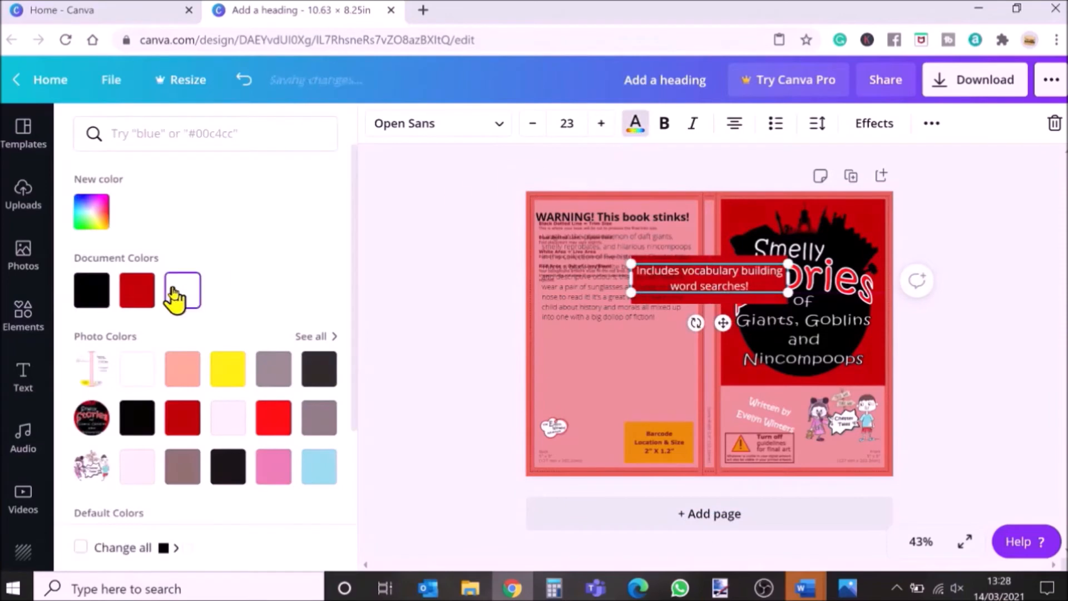
- Reduce the banner text to size 13 in bold and flatten the red banner to fit the single line
left_click(535, 125)
left_click(535, 125)
left_click(535, 125)
left_click(535, 124)
left_click(535, 124)
left_click(535, 125)
left_click(535, 125)
left_click(535, 125)
left_click(536, 124)
left_click(536, 125)
left_click(746, 294)
left_click_drag(711, 304, 734, 281)
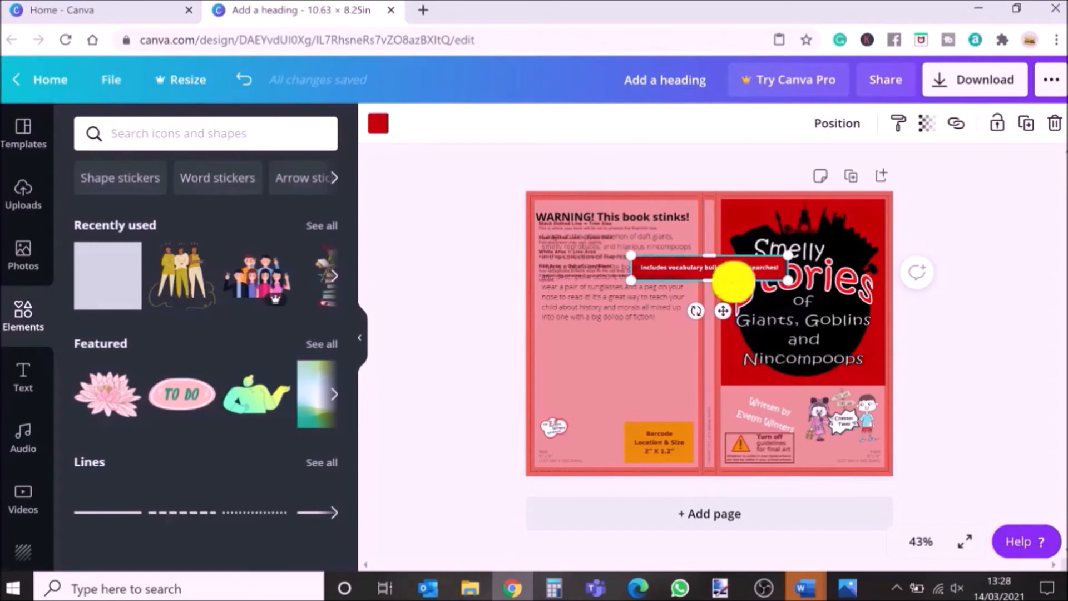
- Move the banner and its text below the blurb on the back cover and tilt both about 3 degrees
left_click_drag(653, 271, 470, 342)
left_click_drag(700, 274, 619, 341)
left_click_drag(604, 384, 608, 384)
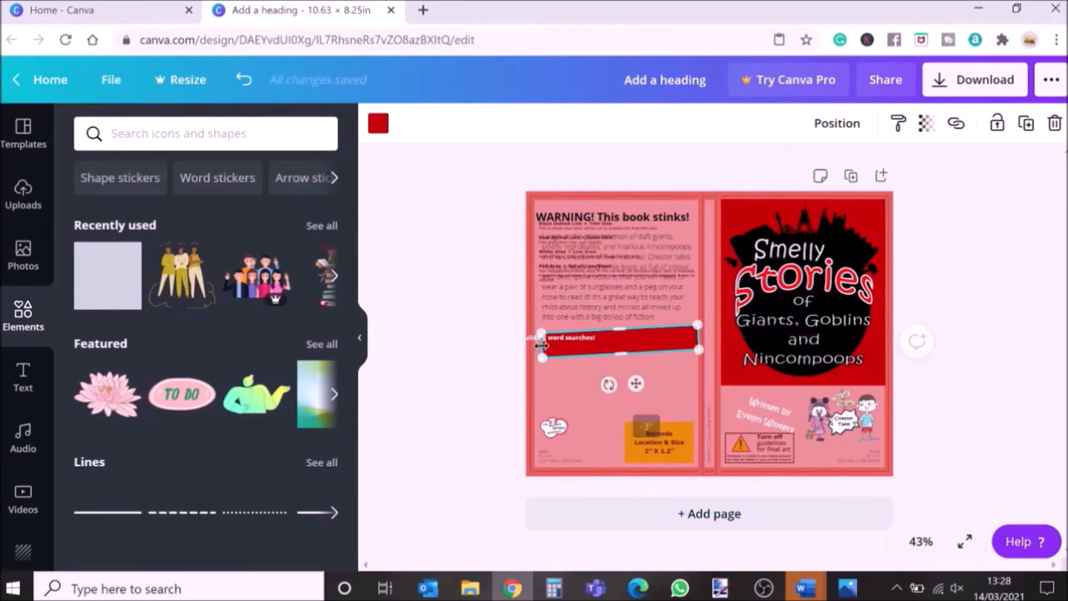
left_click(519, 357)
left_click_drag(526, 337, 637, 337)
left_click_drag(632, 375, 639, 410)
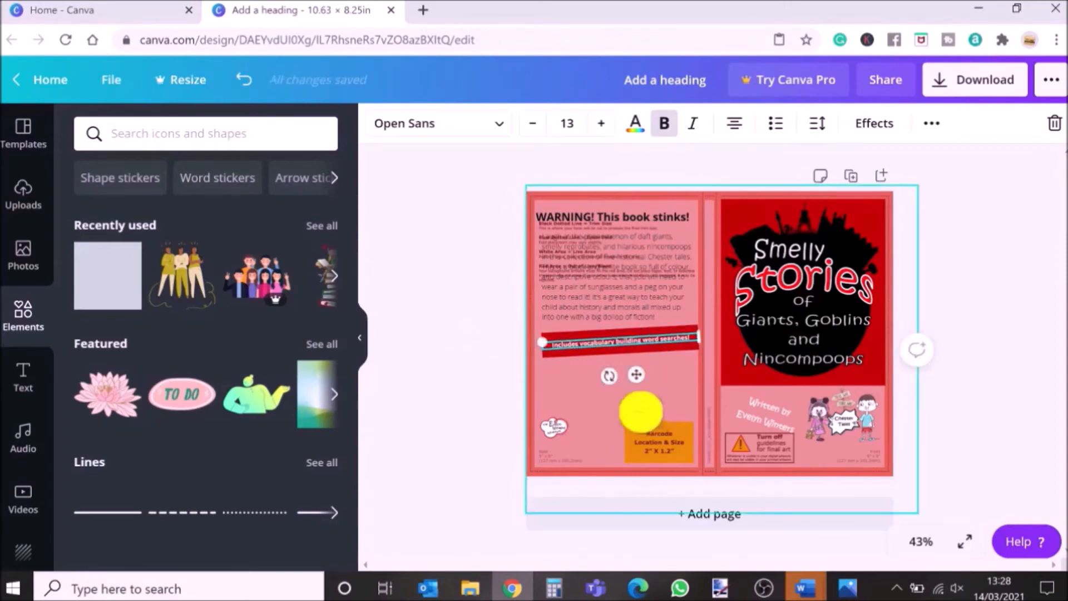
- Make the red background square fully opaque to hide the template guide
left_click(498, 377)
left_click(589, 465)
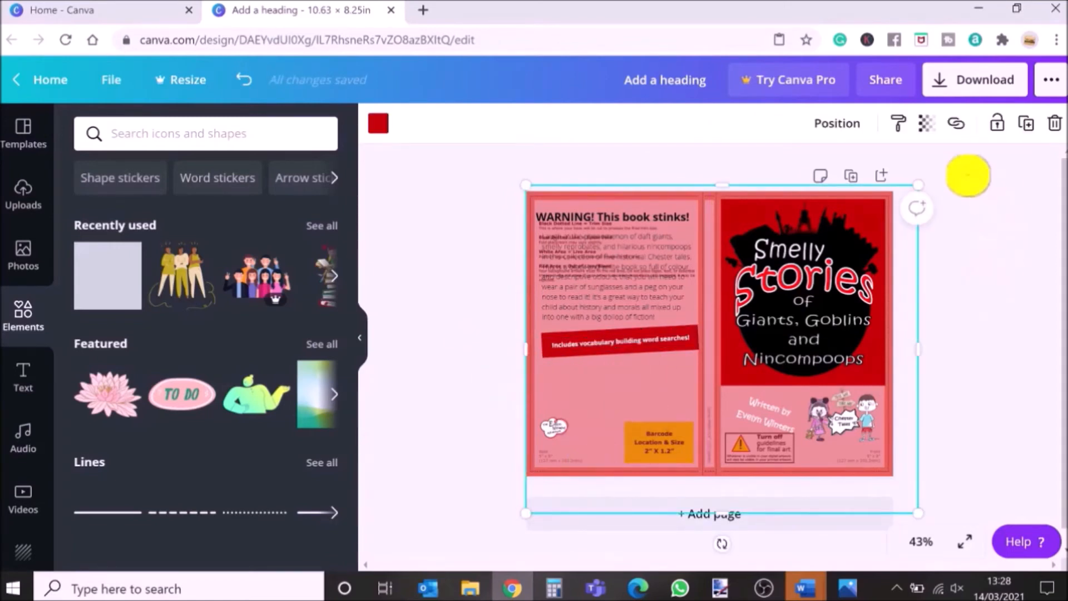
left_click(927, 124)
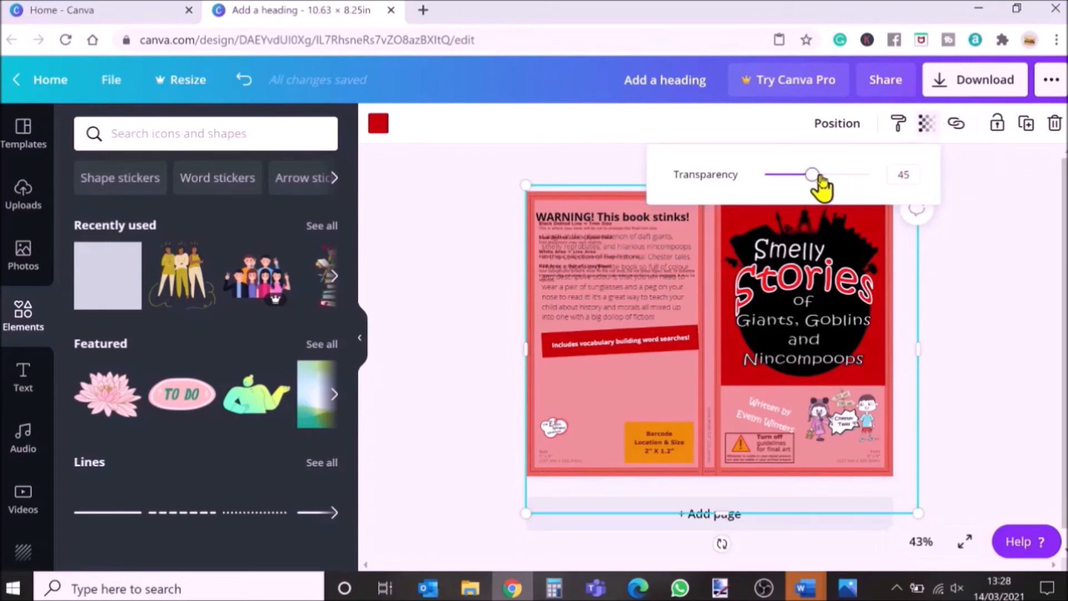
left_click_drag(820, 177, 902, 177)
- Change the back cover blurb and the "WARNING! This book stinks!" heading to white
left_click(628, 289)
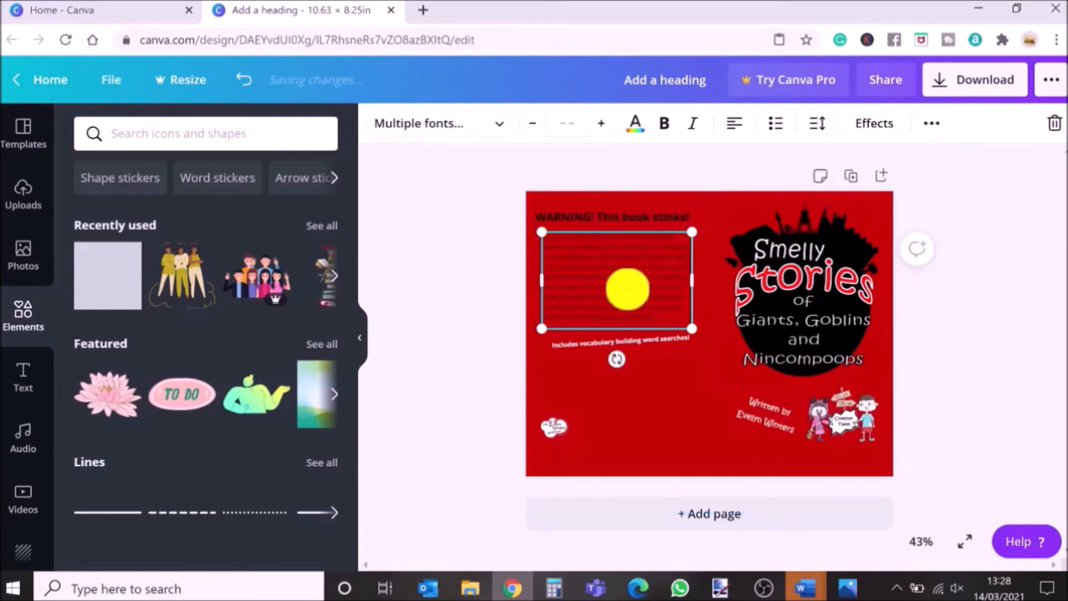
left_click(636, 124)
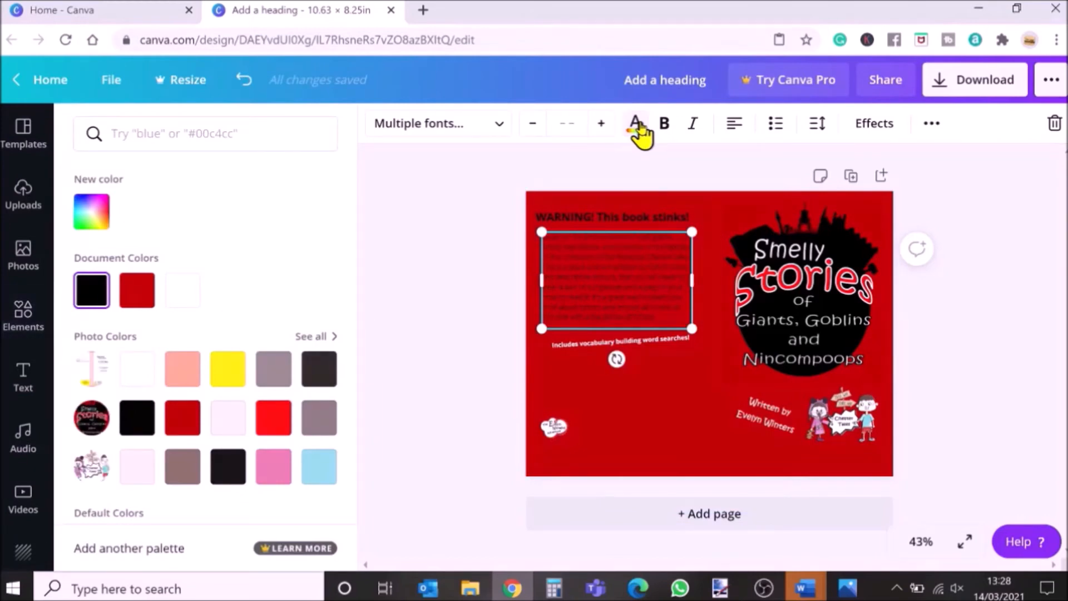
left_click(138, 369)
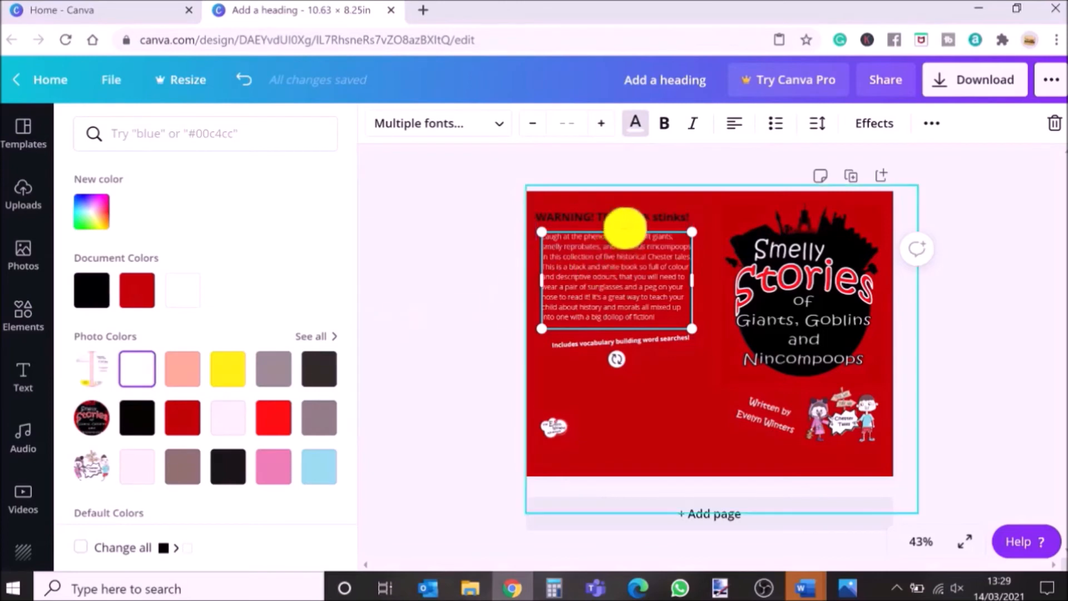
left_click(634, 230)
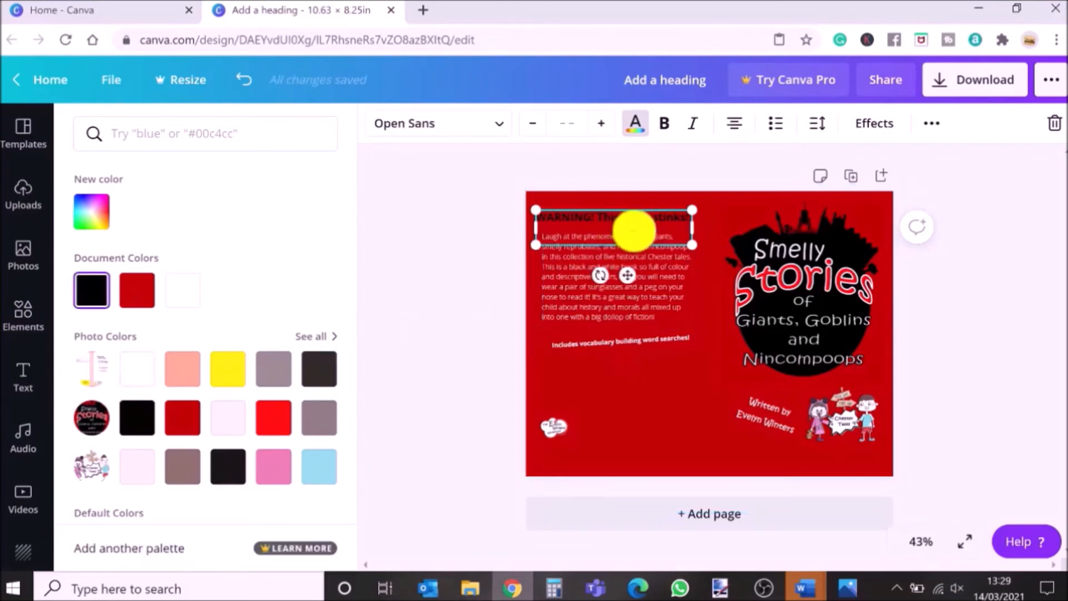
left_click(137, 370)
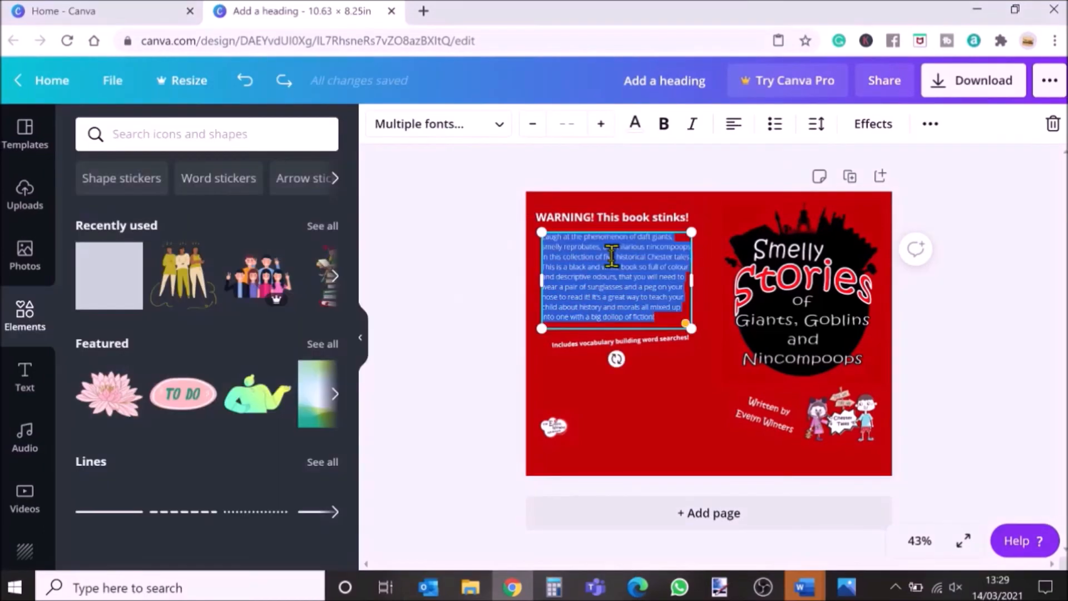
- Change the blurb paragraphs to a playful handwritten-style font
left_click(495, 129)
left_click(140, 315)
left_click(406, 336)
left_click(652, 232)
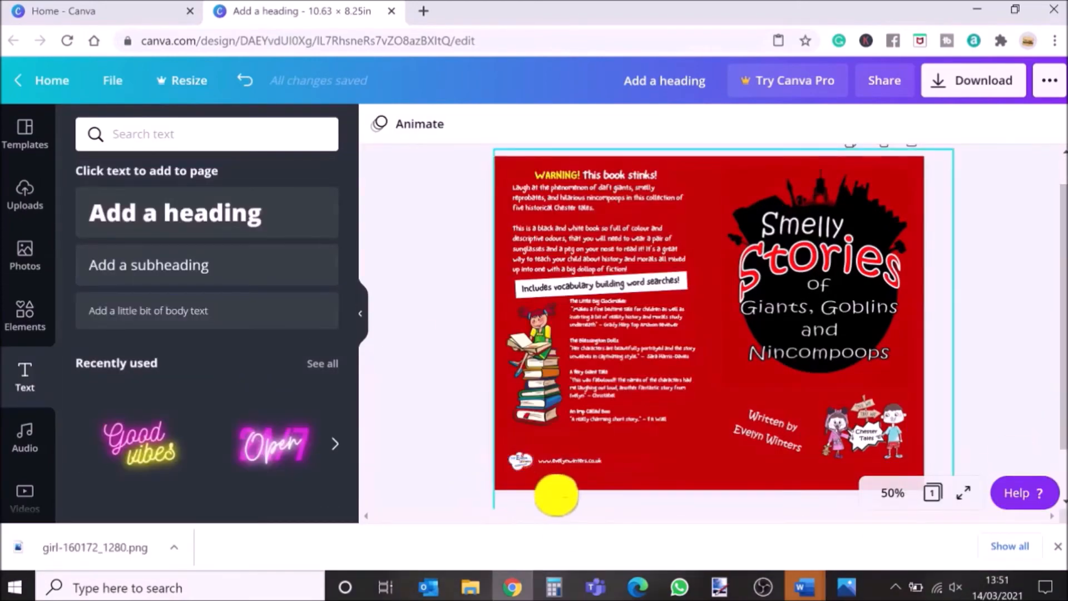
- Examine the back cover text and the cover's lower edge at 75% zoom
left_click(896, 494)
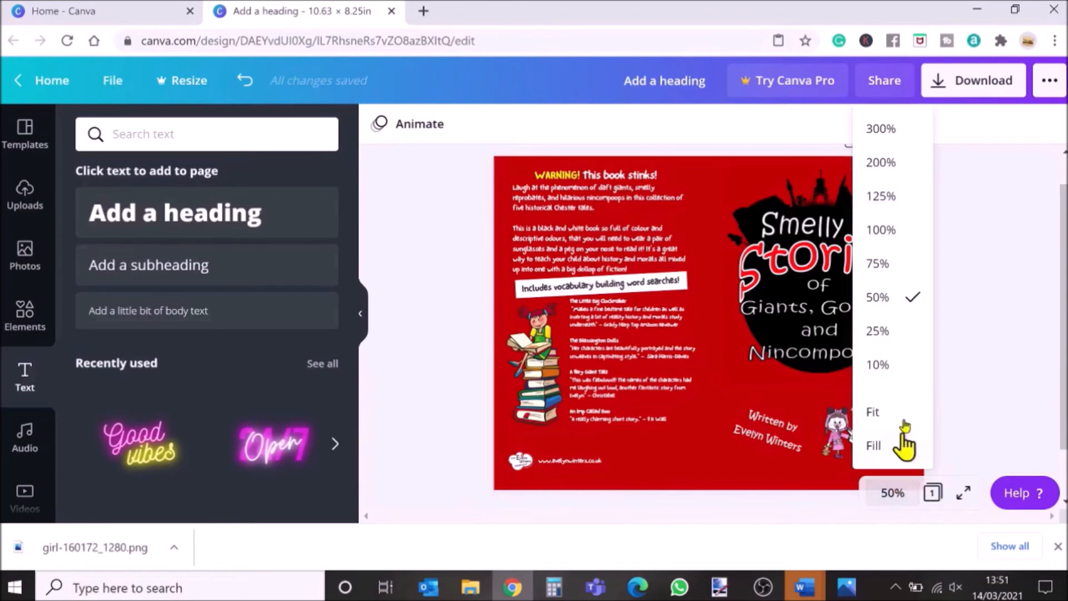
left_click(885, 265)
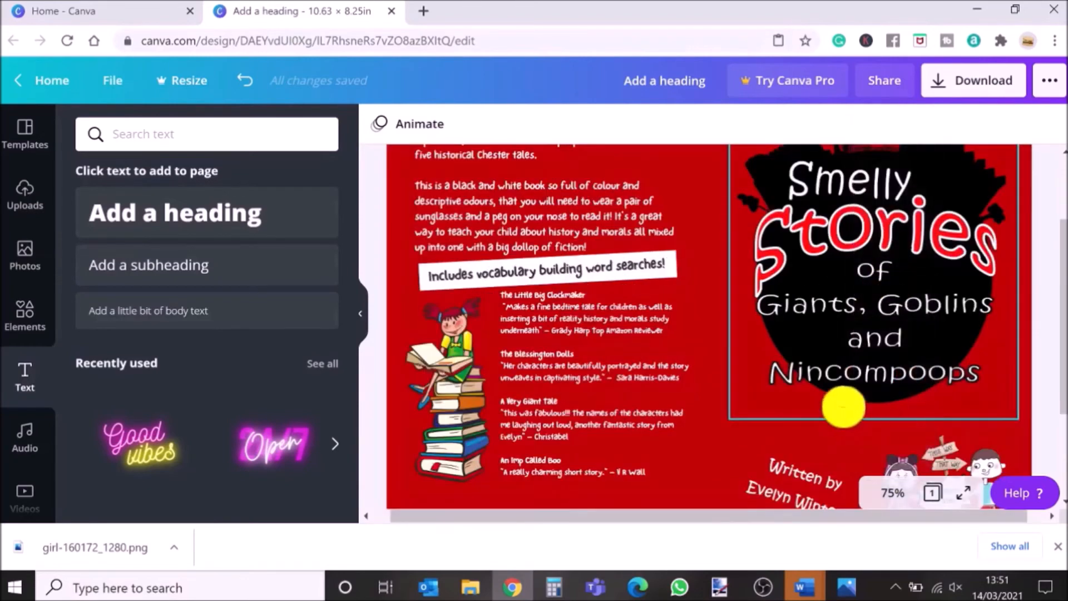
scroll(842, 406, "down", 3)
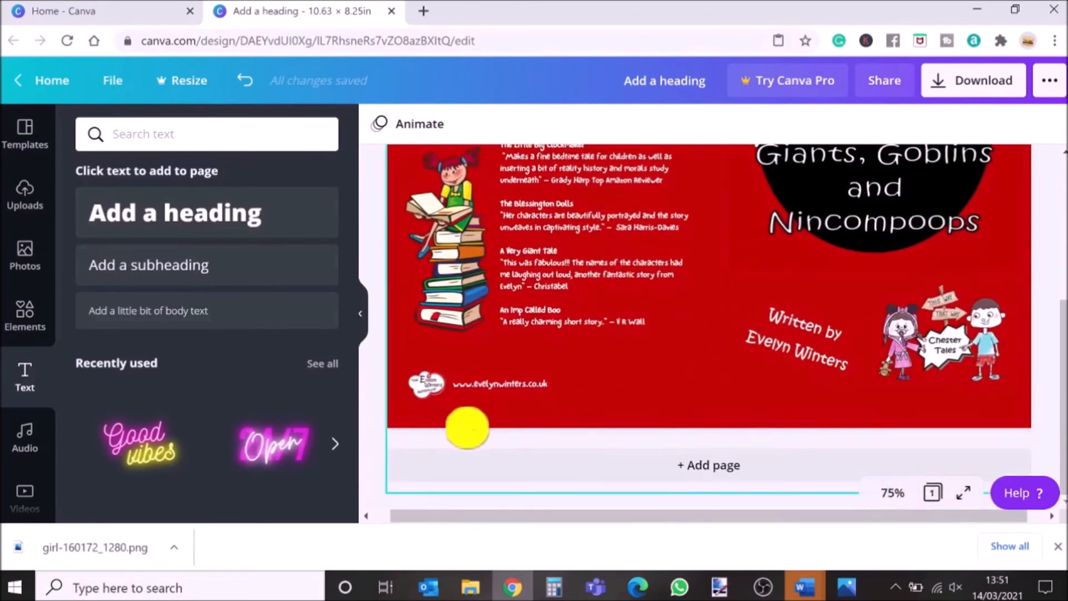
left_click(893, 494)
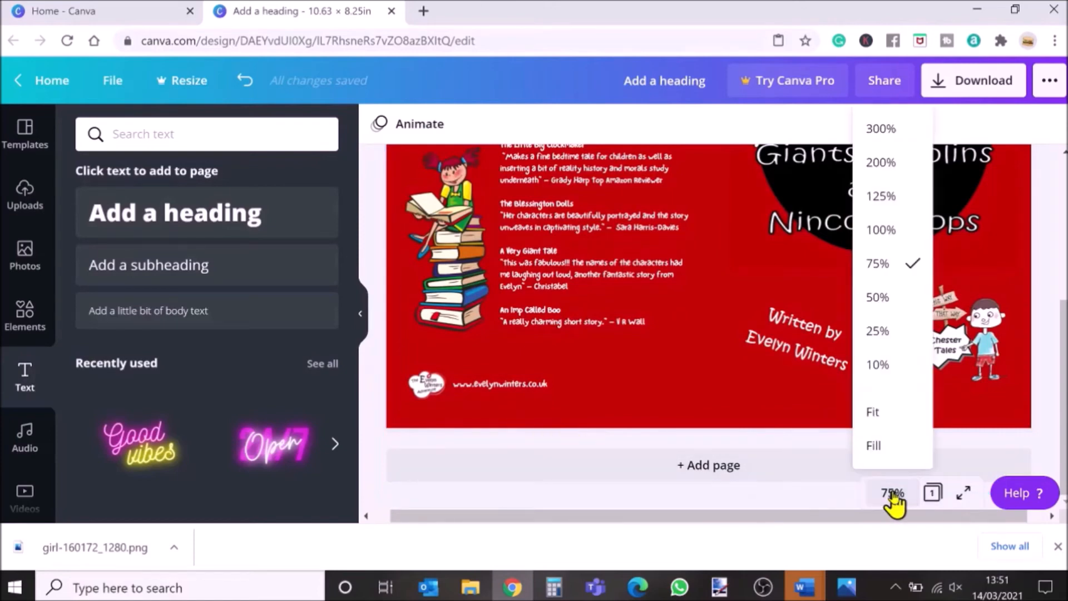
left_click(885, 312)
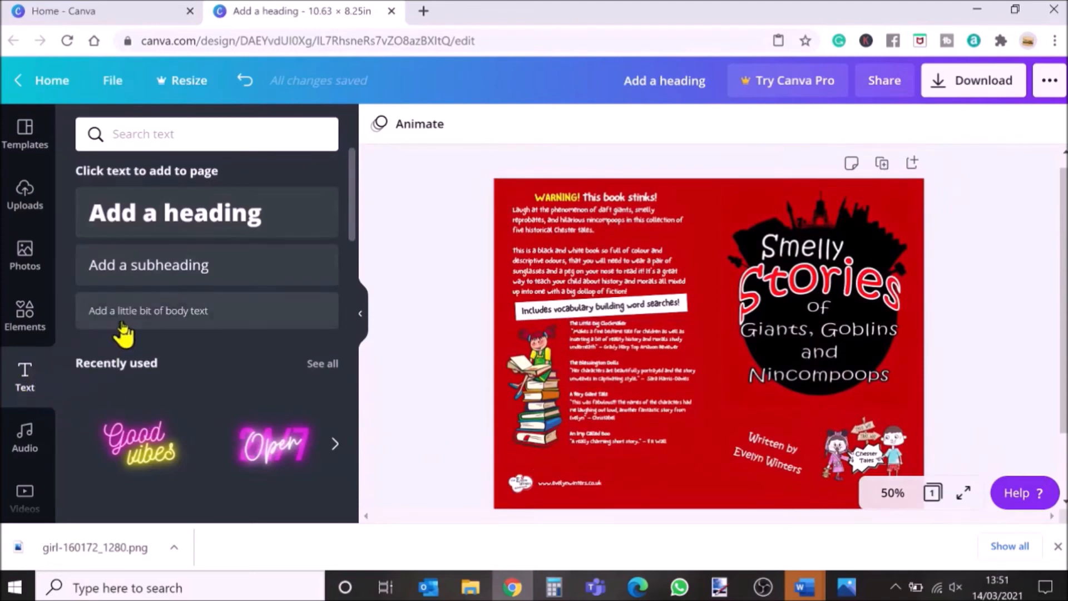
- Add yellow body text reading "Smelly Stories of Giants, Goblins and Nincompoops" followed by spaces and the author's name in capitals
left_click(139, 314)
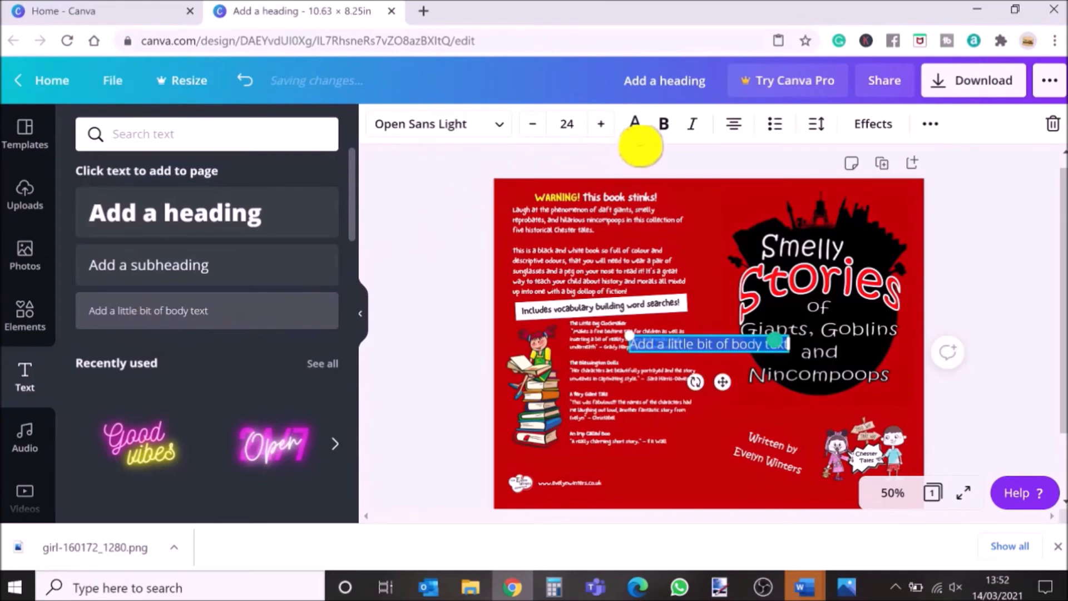
left_click(637, 125)
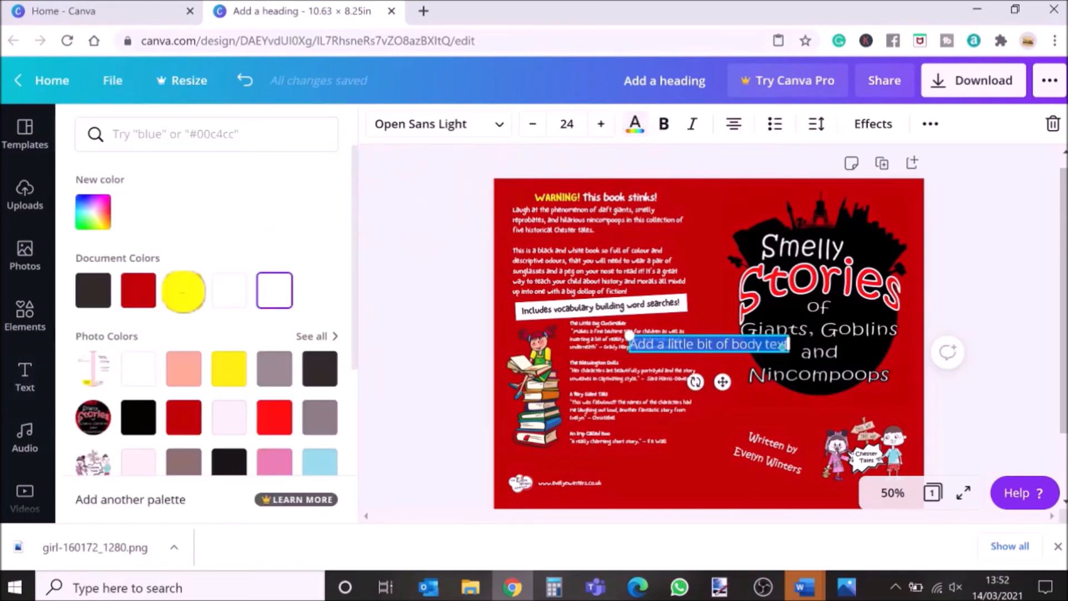
left_click(184, 290)
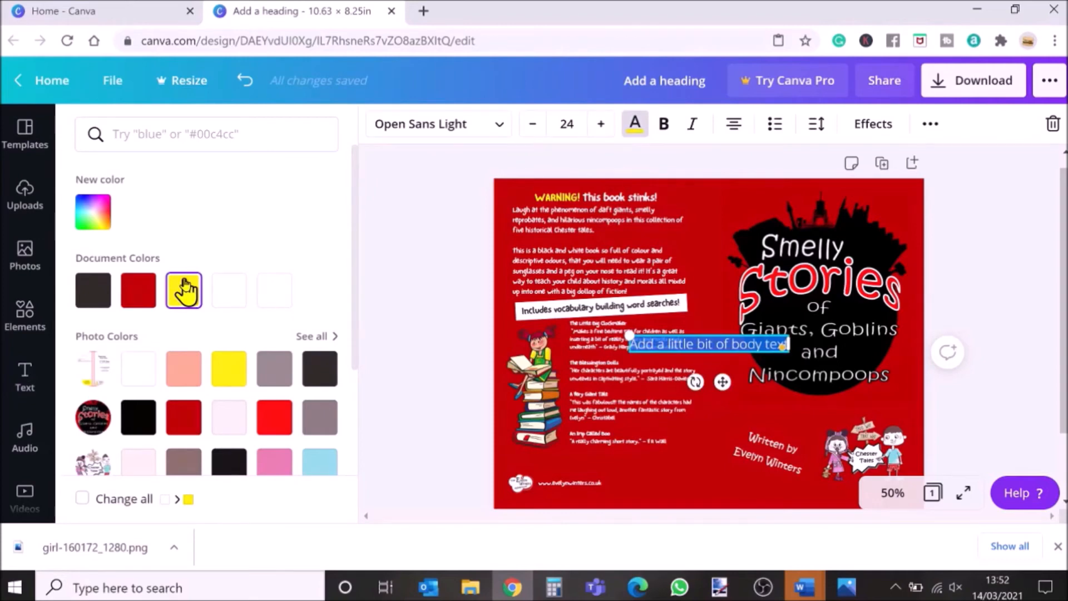
type("Smelly Stories")
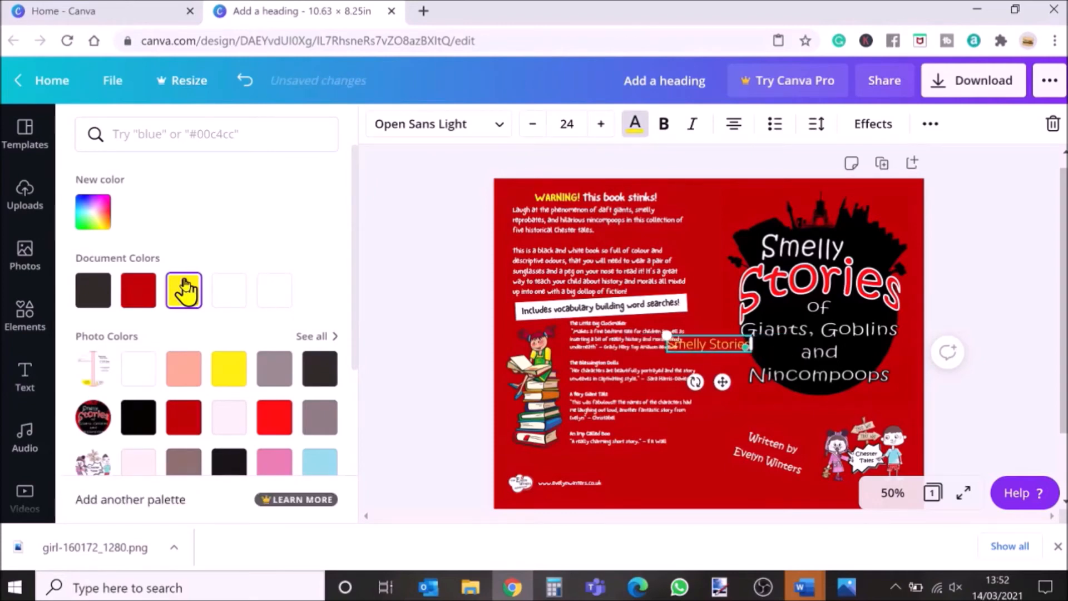
type(" of Giants, Goblins")
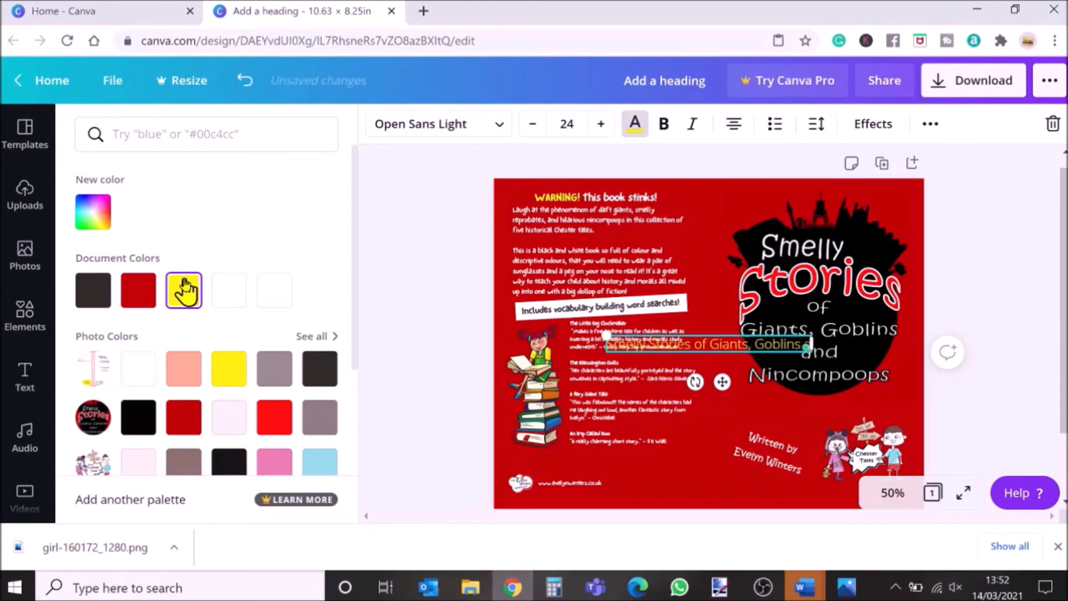
type(" and Nincompoops     EVELYN WINTERS")
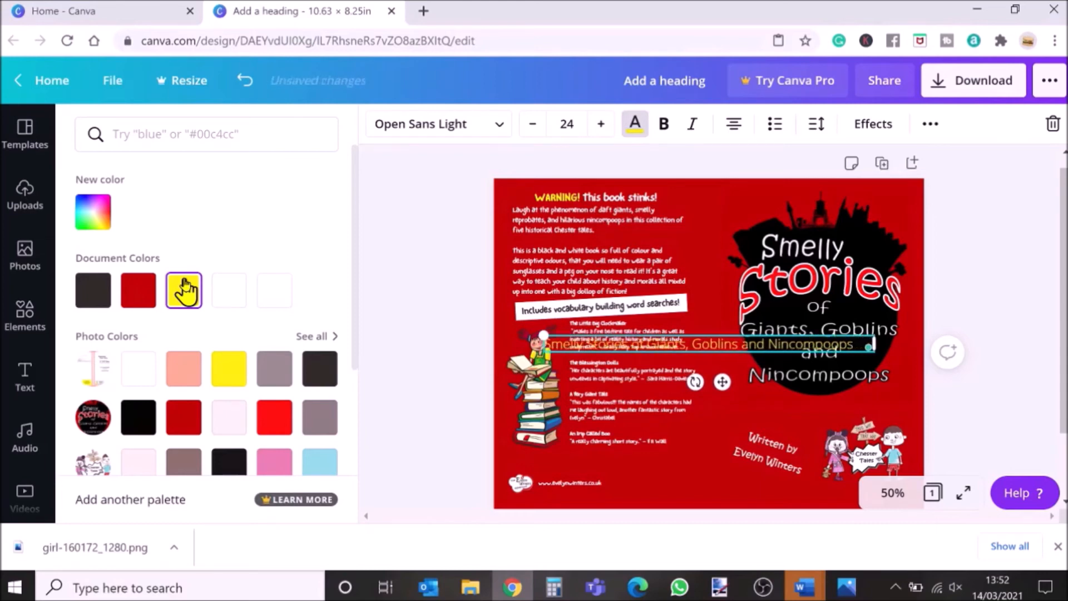
- Widen the new text box so title and author fit on one line, make the text bold and set its size to 19
left_click_drag(494, 353, 437, 351)
key("ctrl+a")
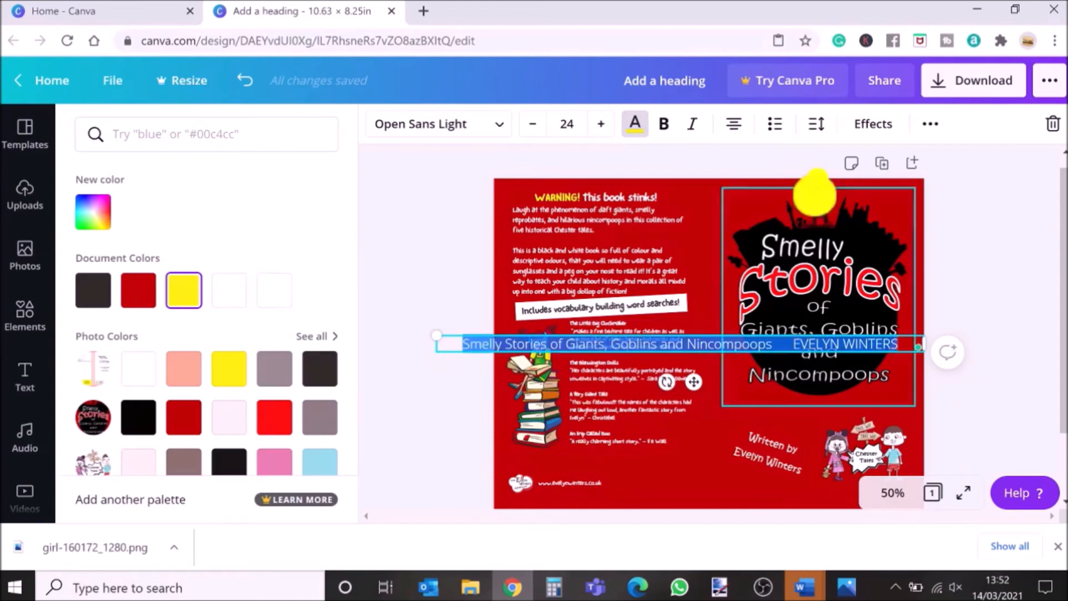
key("ctrl+b")
left_click(533, 124)
left_click(532, 124)
left_click(533, 124)
left_click(533, 124)
left_click(533, 123)
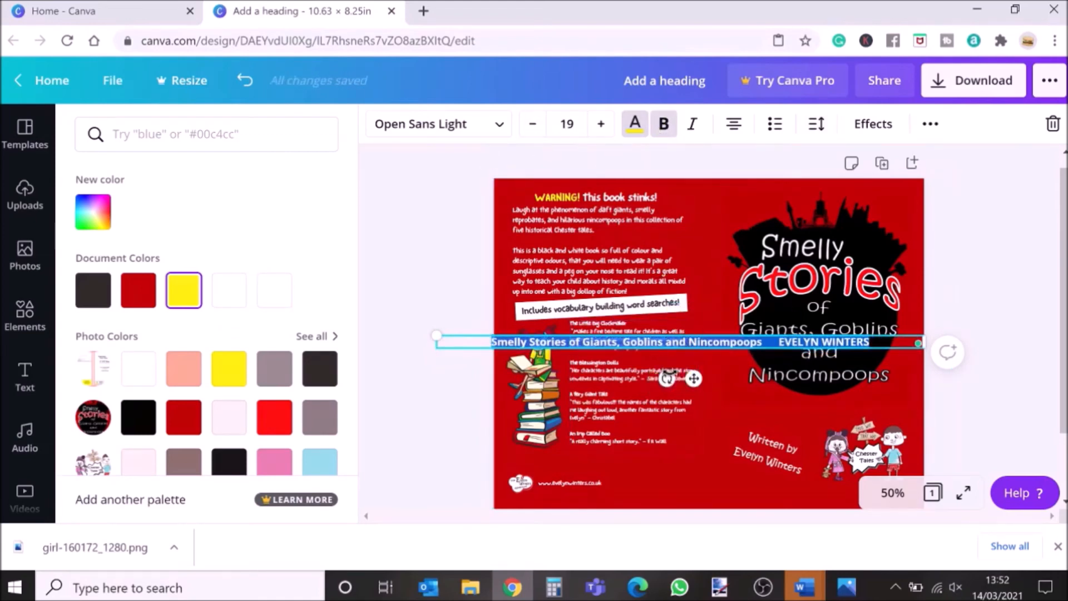
- Rotate the title and author line 90° so it reads downwards and set its font size to 14
left_click_drag(666, 378, 619, 327)
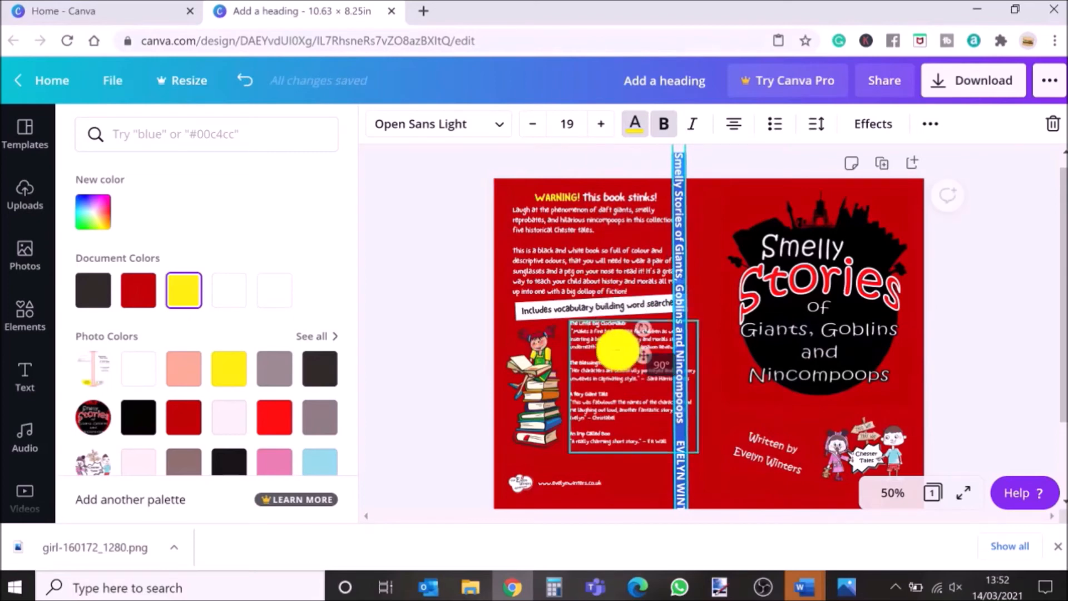
left_click(538, 125)
left_click(538, 124)
left_click(538, 124)
left_click(538, 124)
left_click(538, 124)
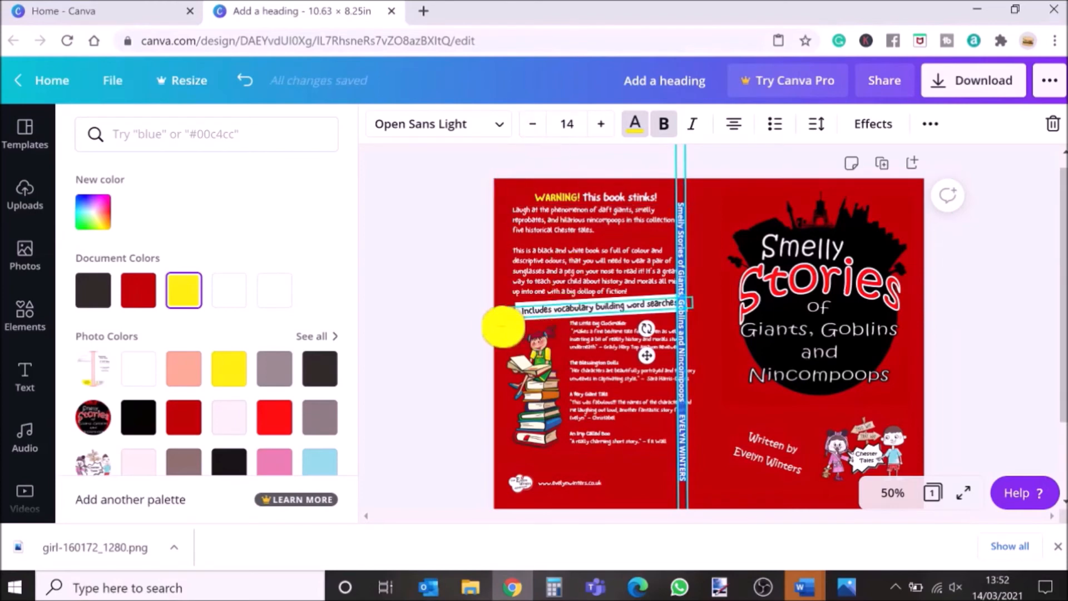
- Set the red background square's transparency to 57 to reveal the template guide underneath
left_click(506, 201)
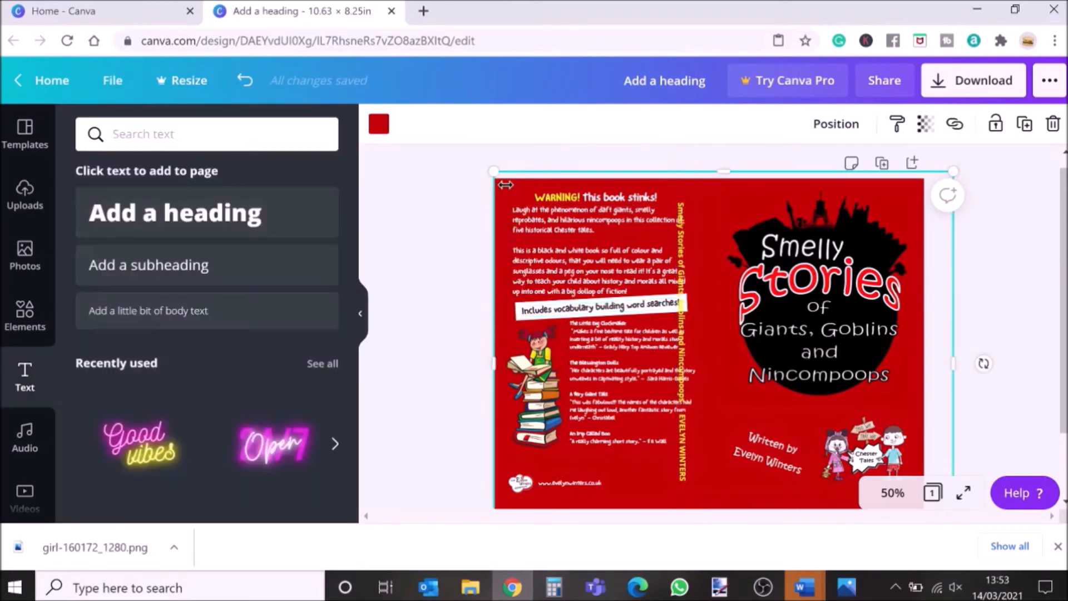
left_click(926, 129)
left_click_drag(897, 173, 824, 177)
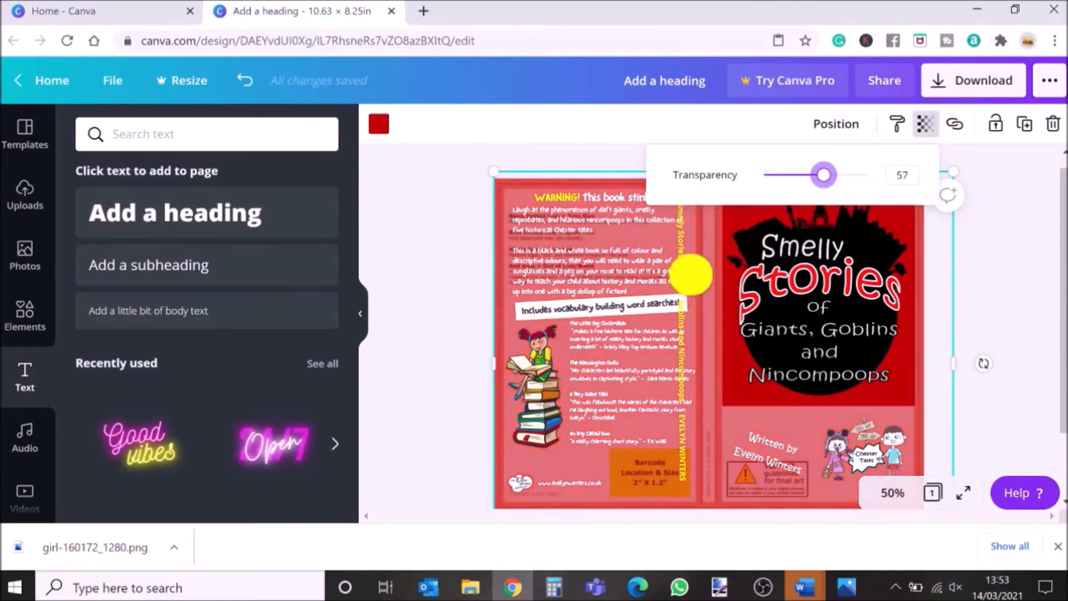
- Move the rotated title and author text onto the spine and fine-tune its position between the spine guide lines
left_click_drag(685, 272, 710, 249)
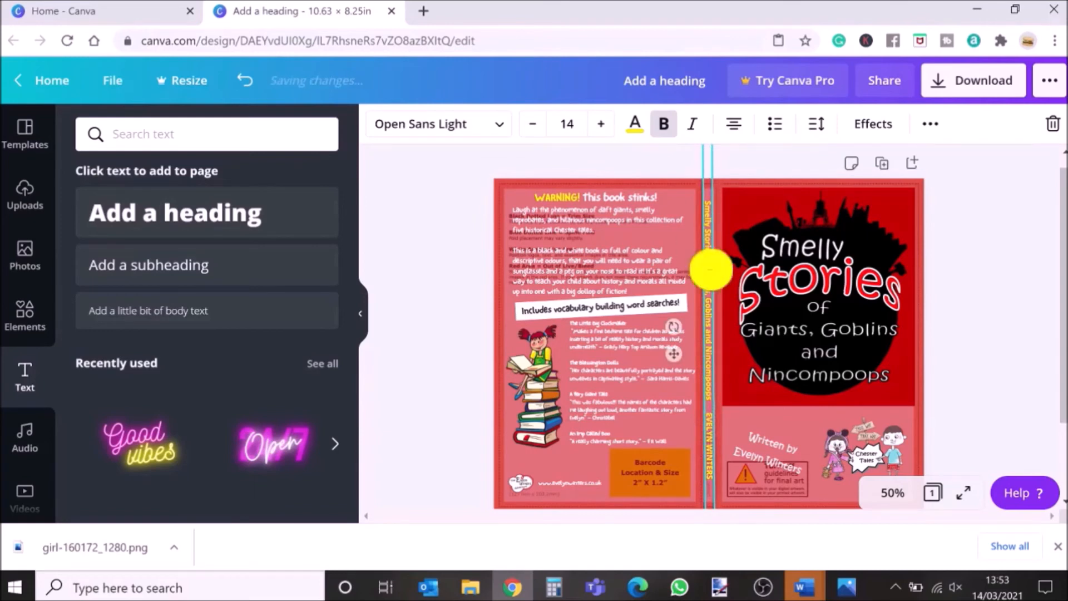
left_click(980, 355)
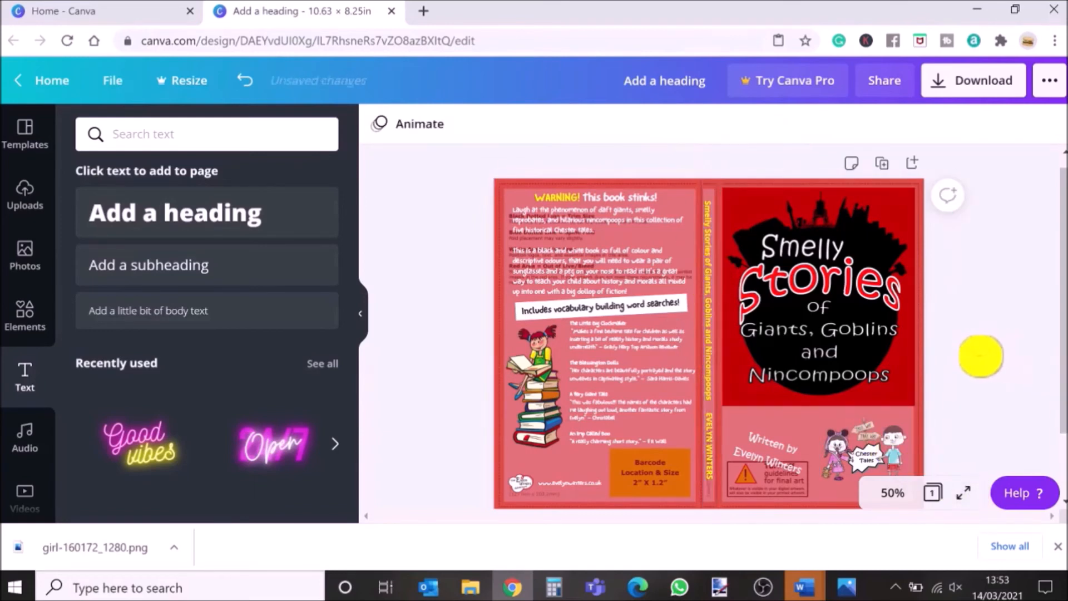
left_click(893, 493)
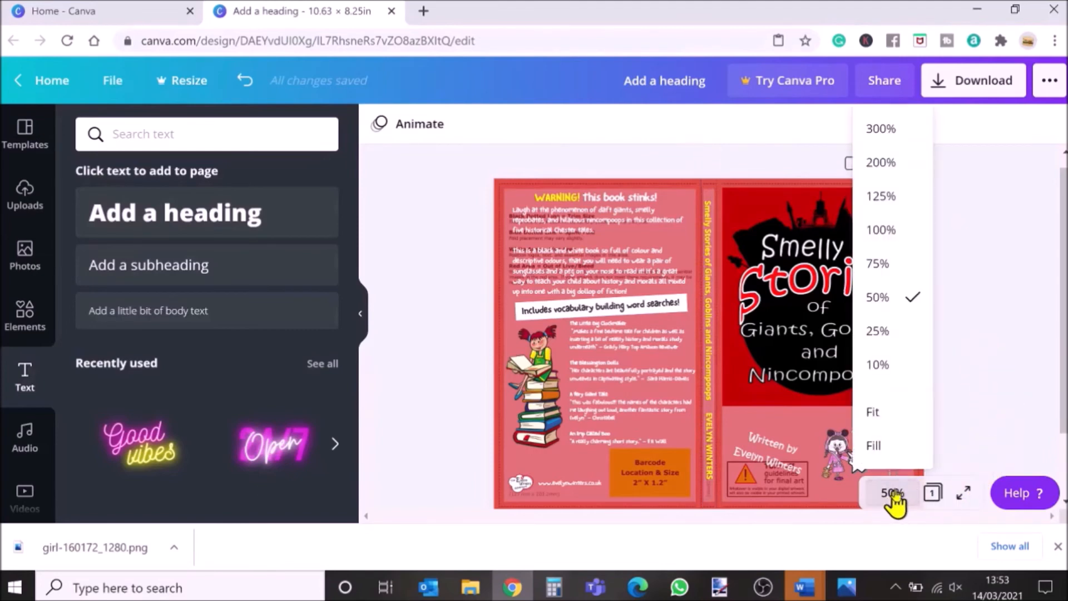
left_click(885, 278)
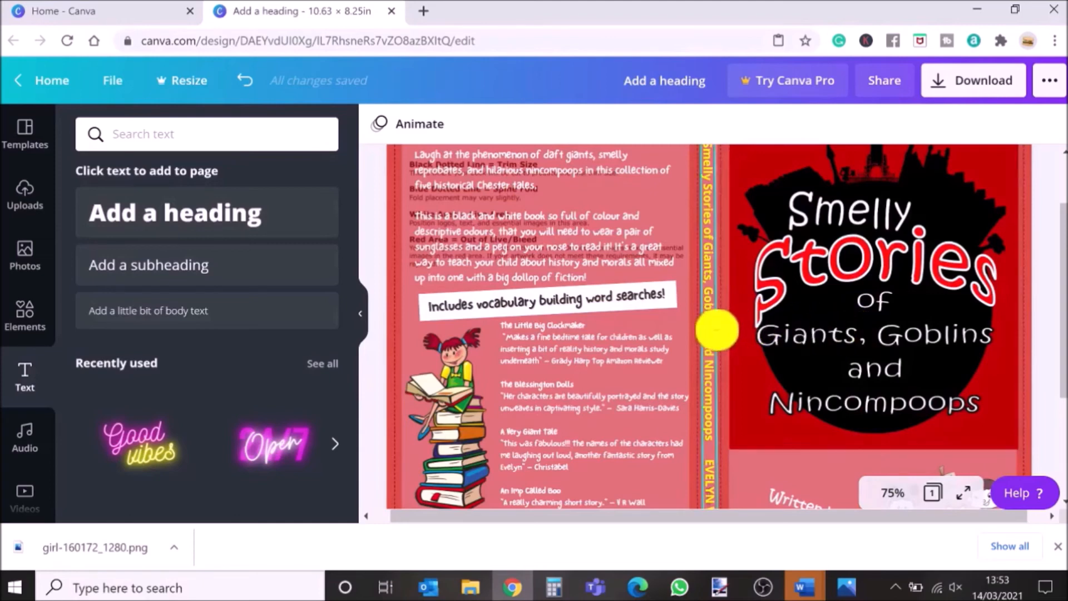
left_click(716, 330)
left_click_drag(718, 330, 717, 311)
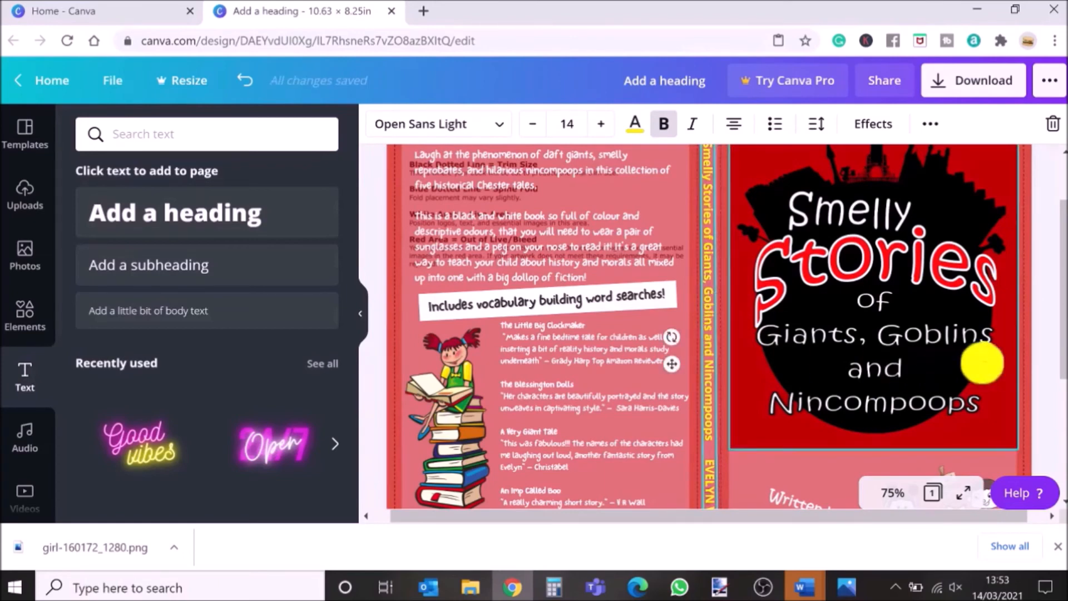
left_click(1042, 336)
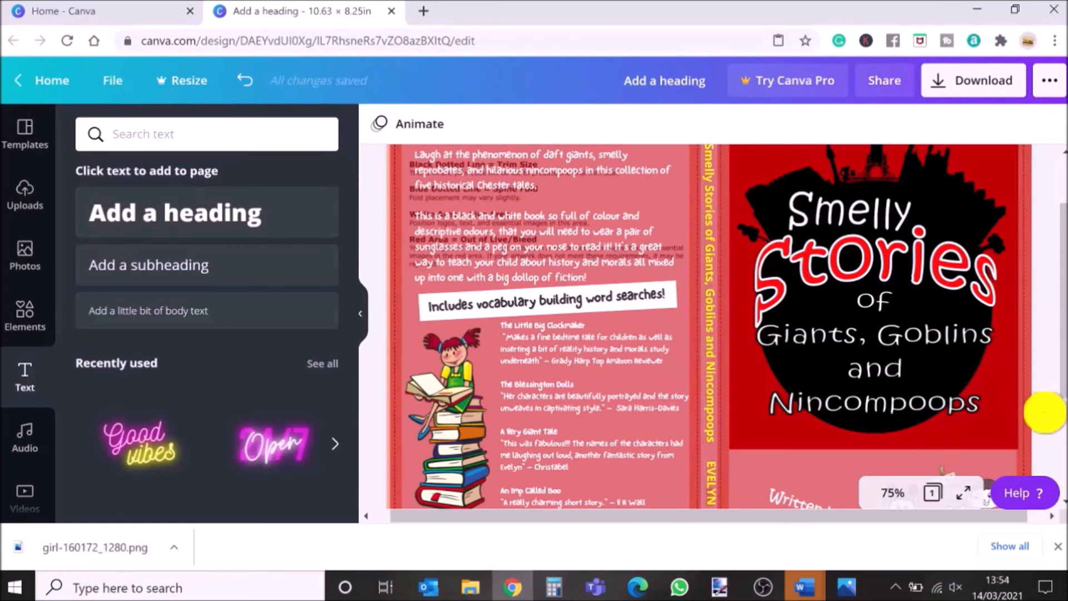
- Make the red background square fully opaque again and preview the complete cover in full screen
left_click(893, 493)
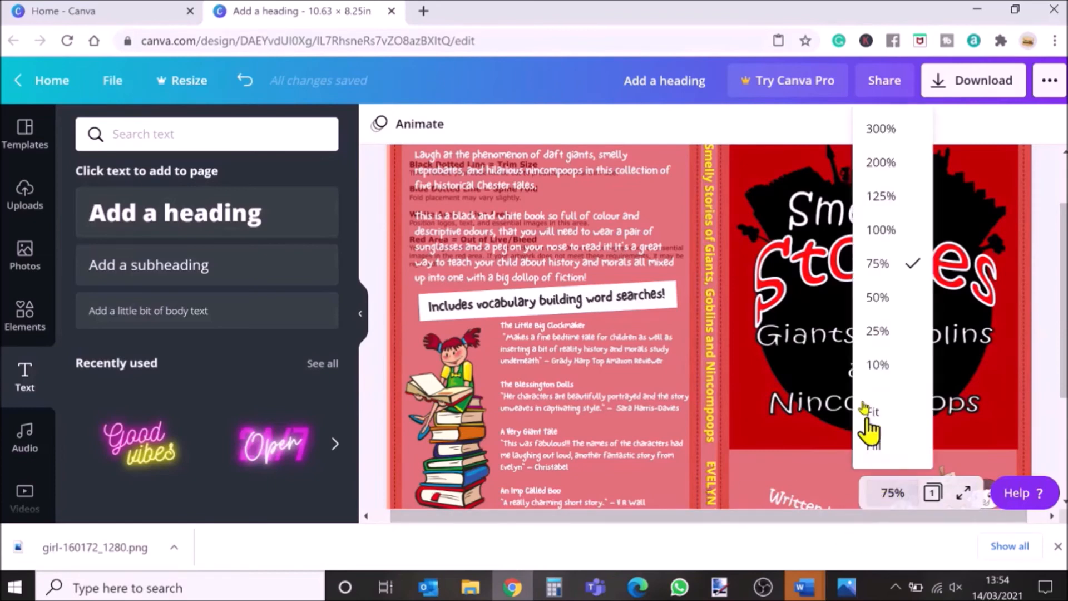
left_click(878, 301)
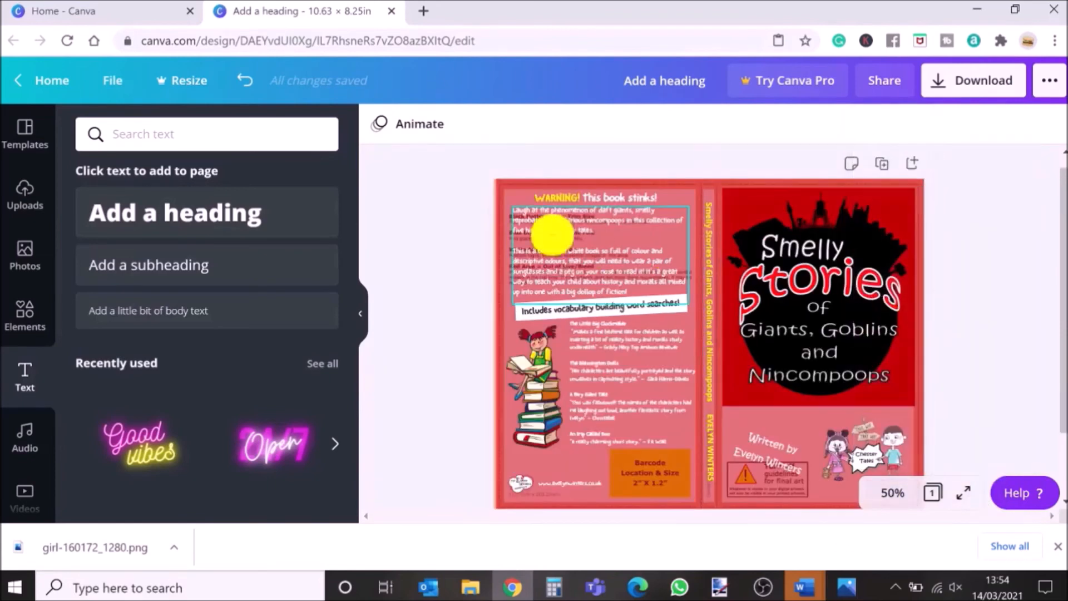
left_click(511, 203)
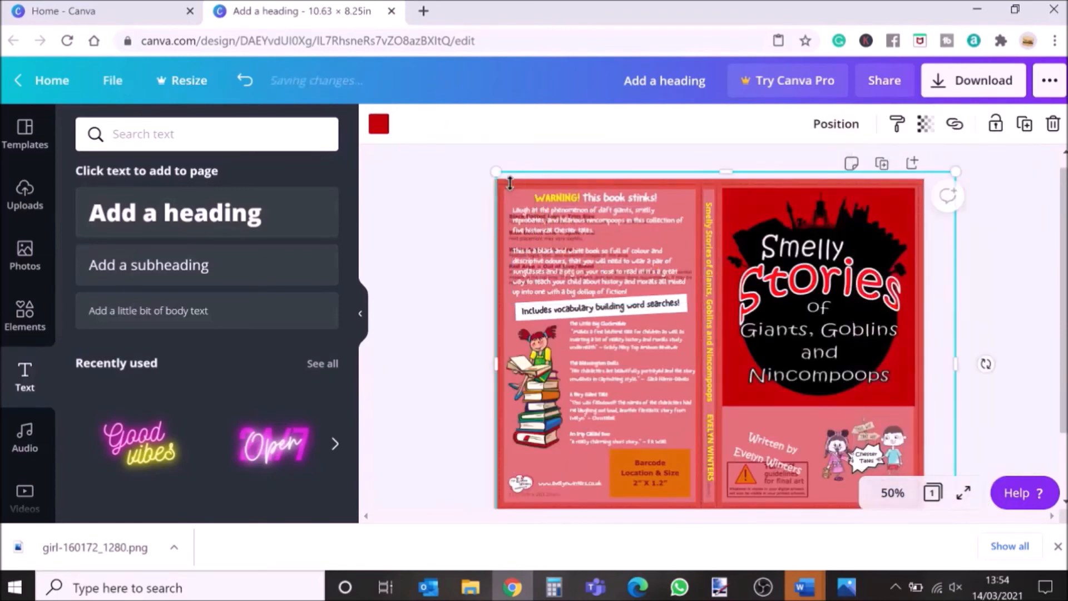
left_click(926, 125)
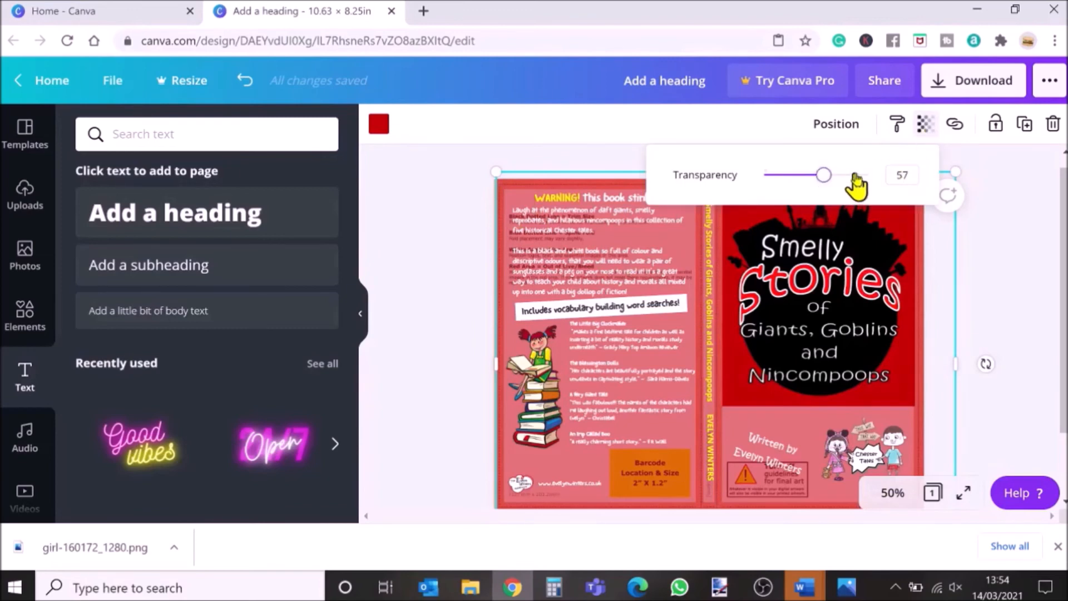
left_click_drag(850, 175, 885, 183)
left_click(1002, 330)
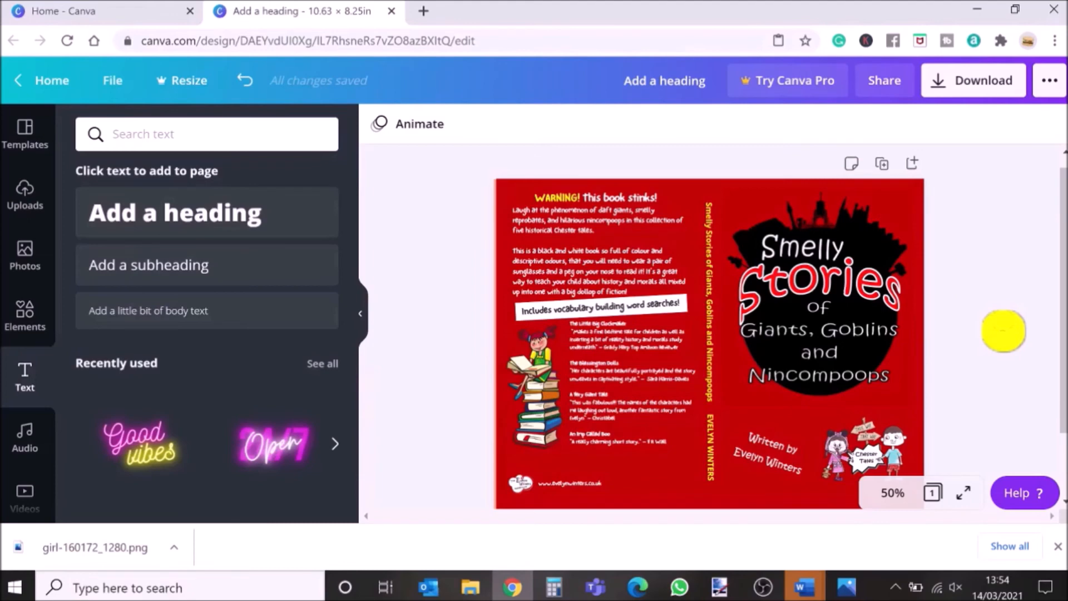
left_click(965, 500)
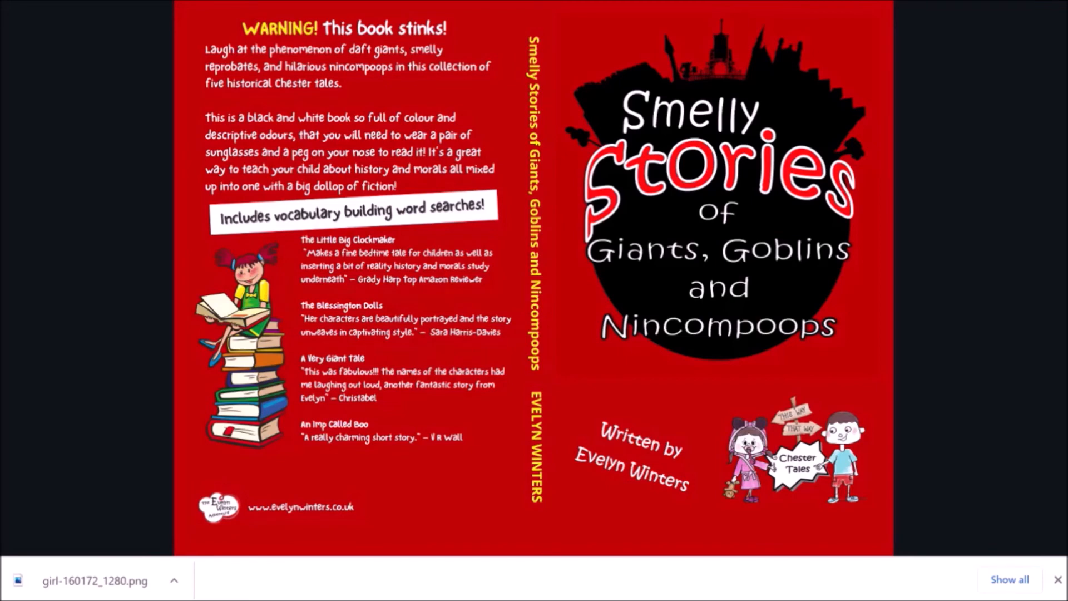
key("Escape")
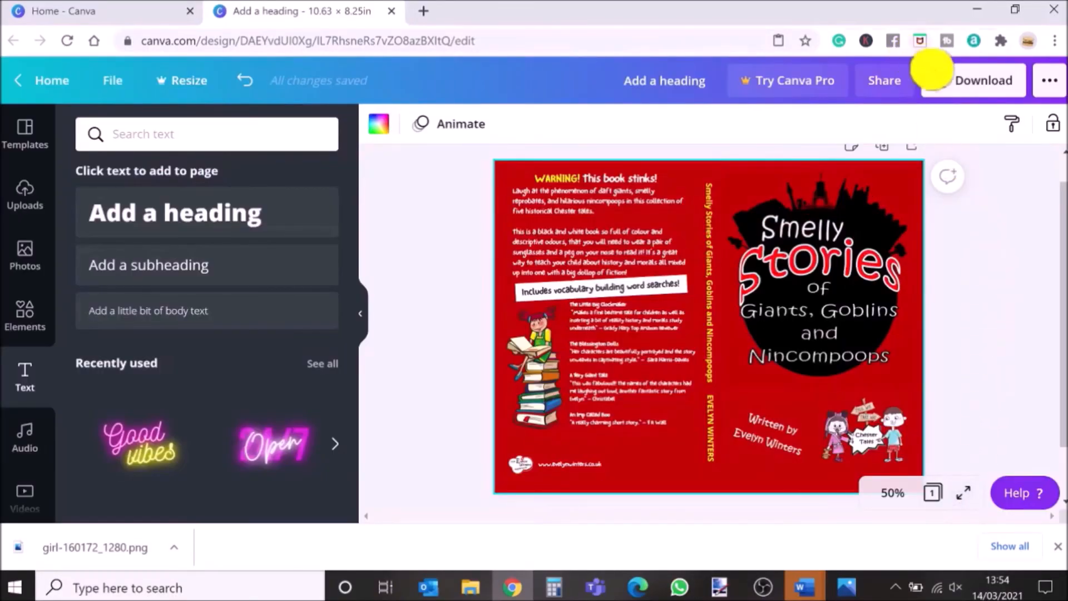
- Download the cover as a PDF Print file without crop marks and open the downloaded "Add a heading.pdf"
left_click(979, 84)
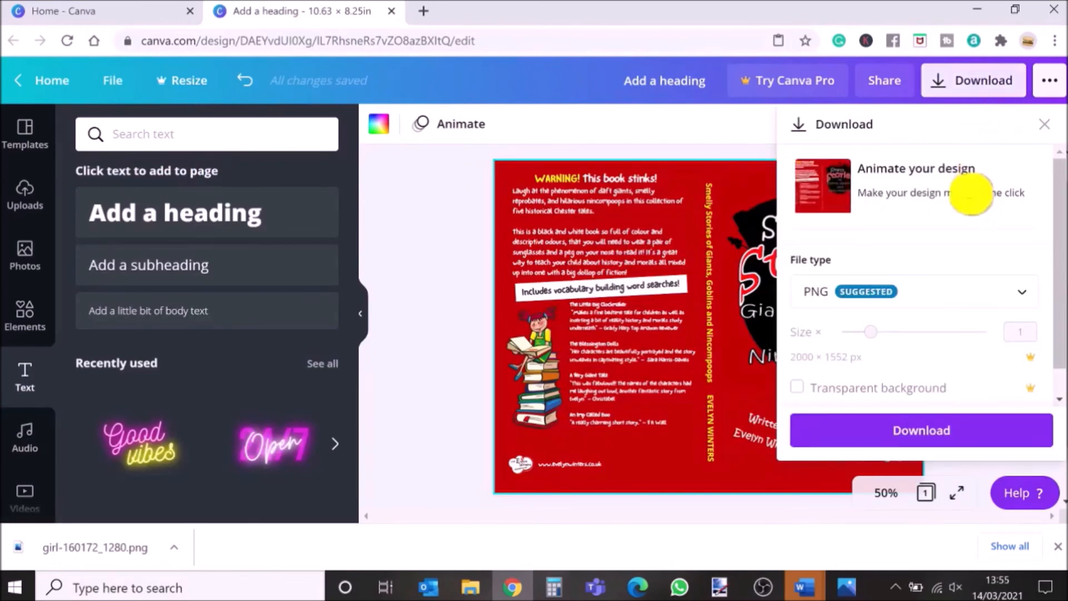
left_click(956, 297)
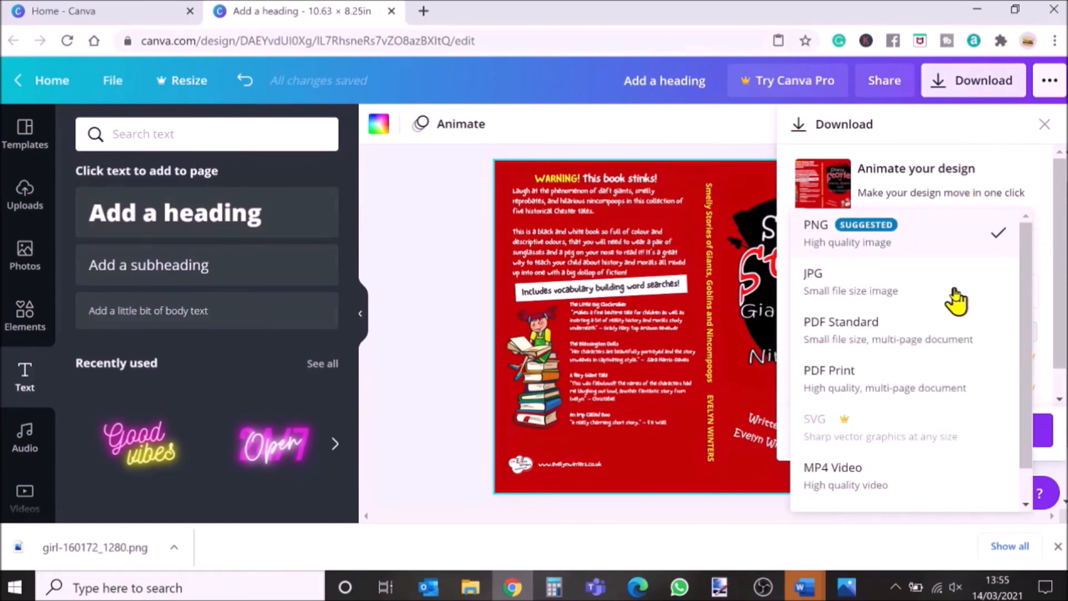
left_click(929, 390)
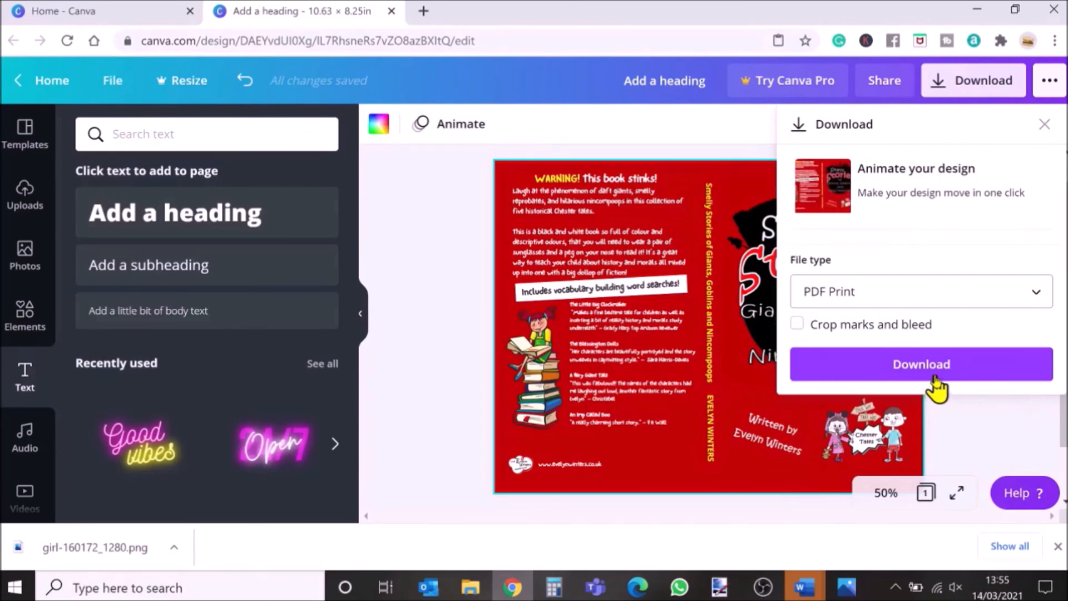
left_click(934, 383)
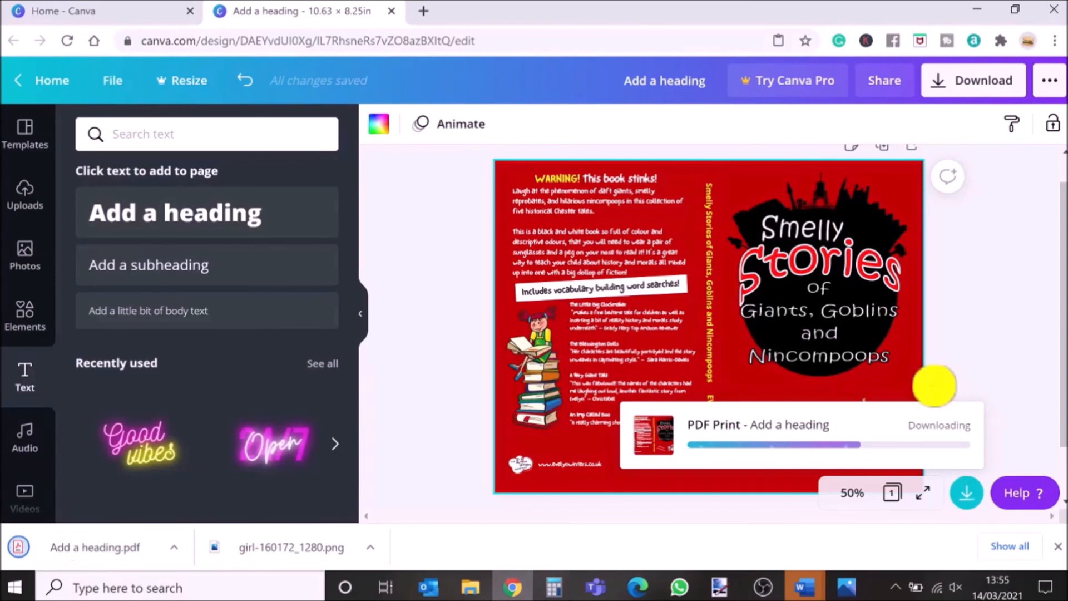
left_click(935, 386)
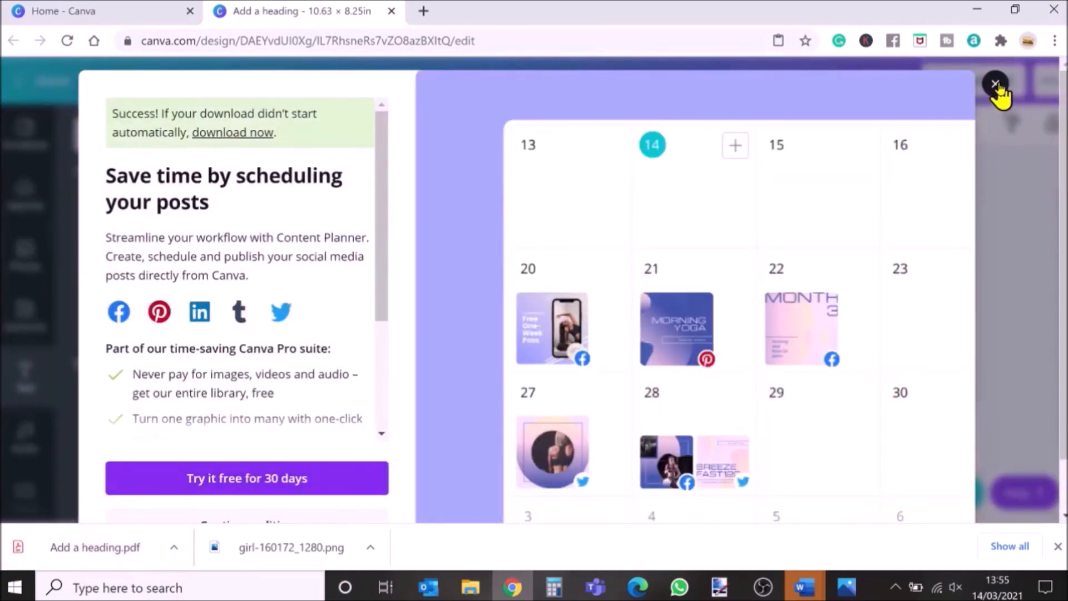
left_click(996, 84)
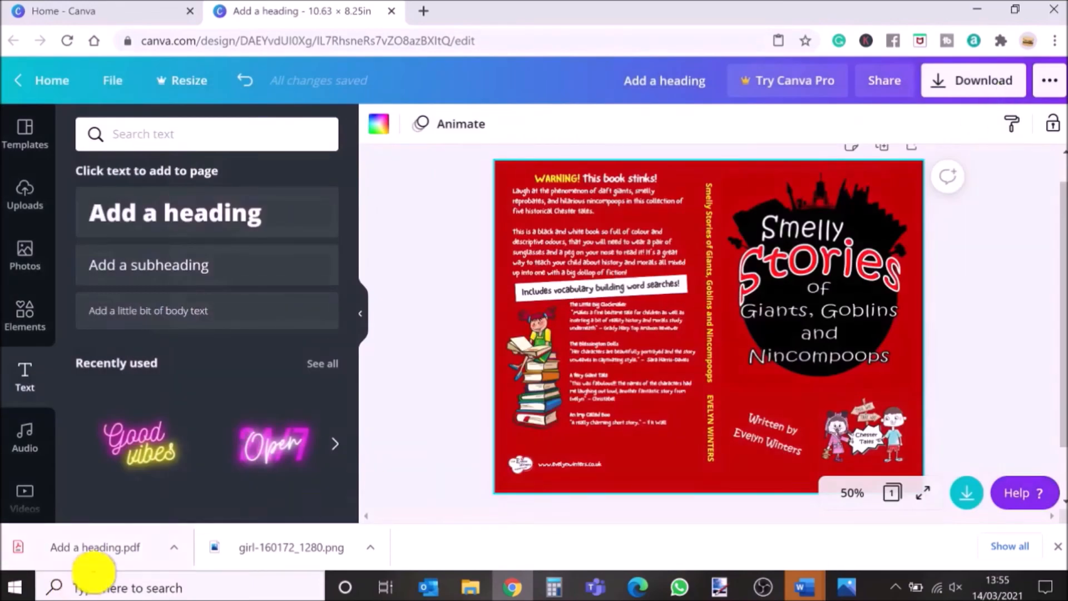
left_click(97, 567)
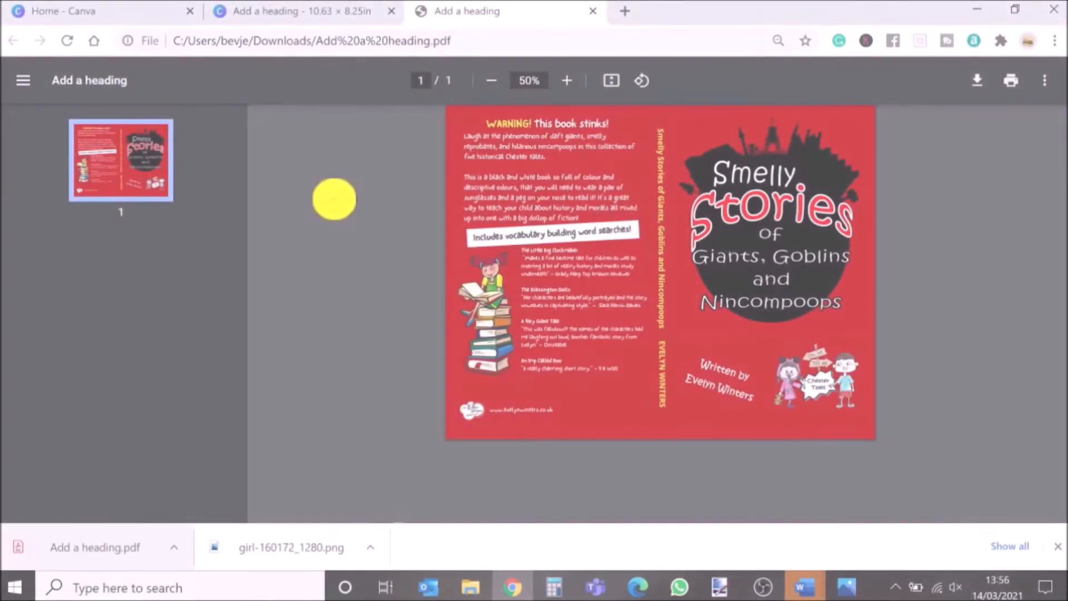